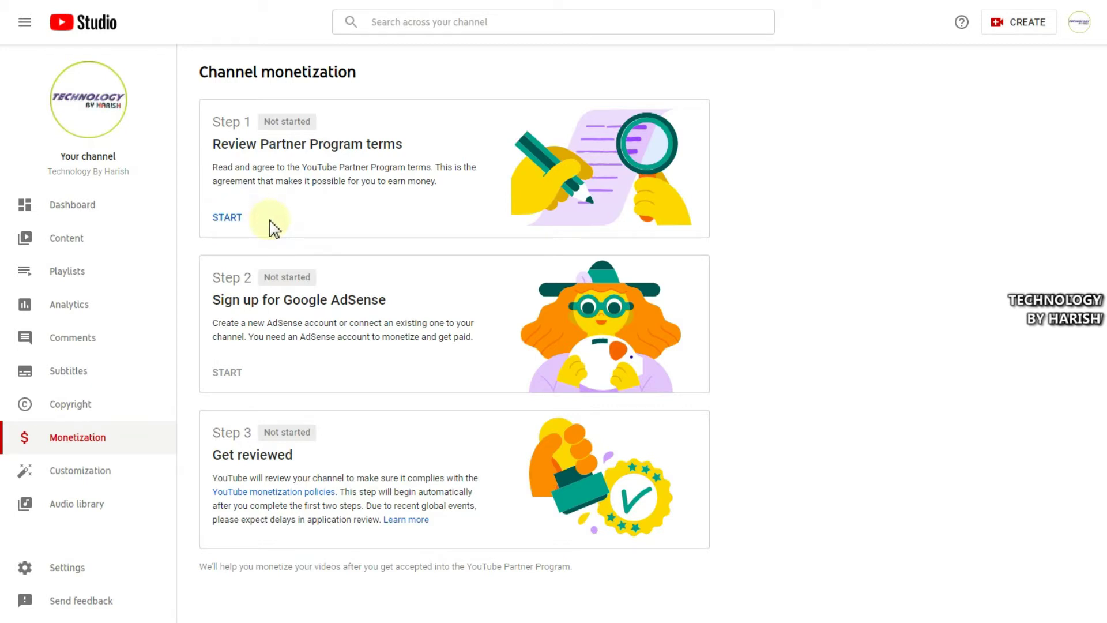
Start Step 1, review the YouTube Partner Program terms, and accept them with the email updates option left enabled.
click(225, 224)
click(227, 222)
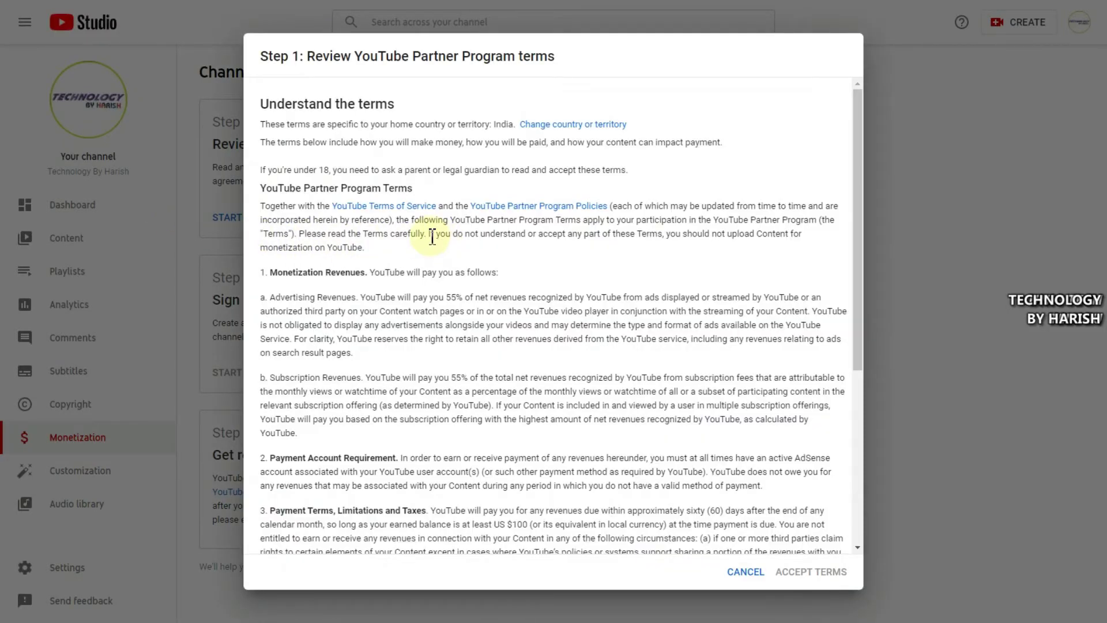
scroll(432, 236, down, 5)
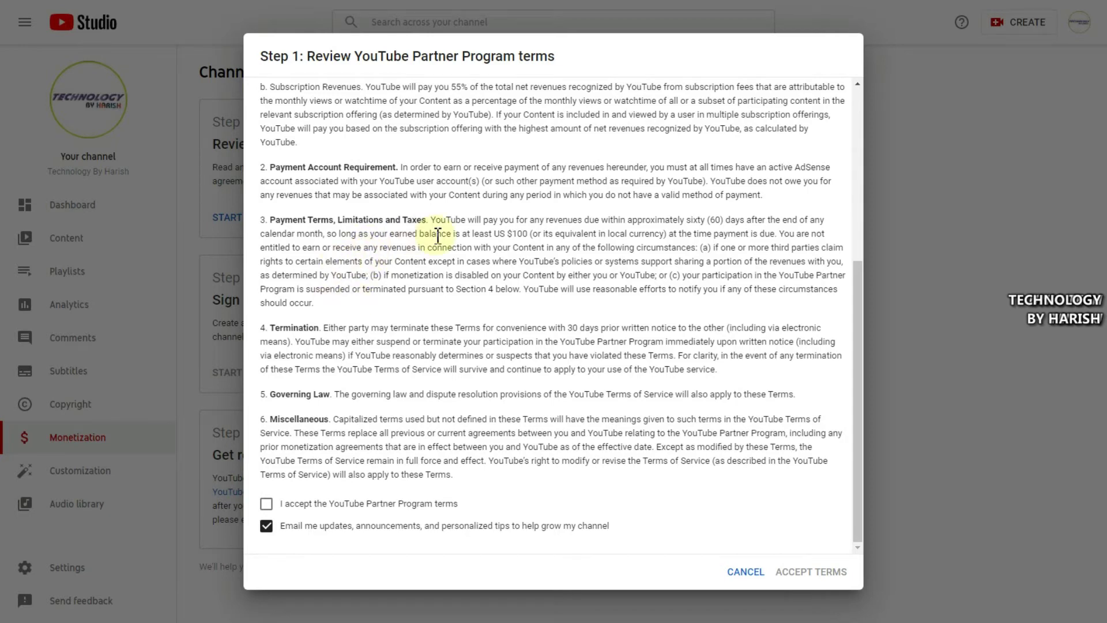
scroll(438, 236, up, 5)
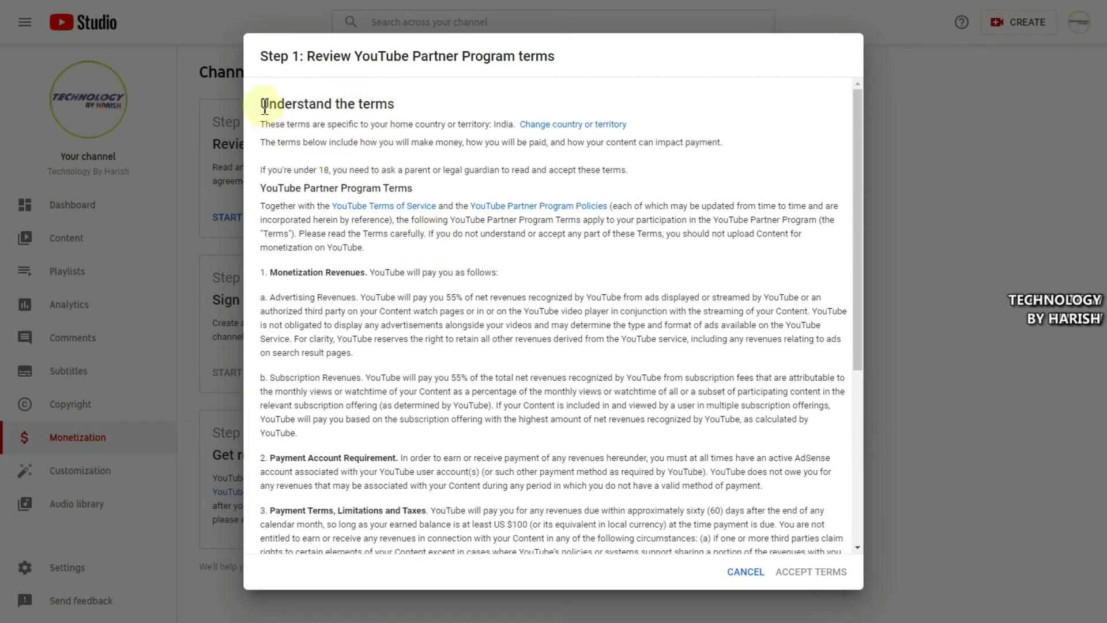
drag(264, 104, 394, 105)
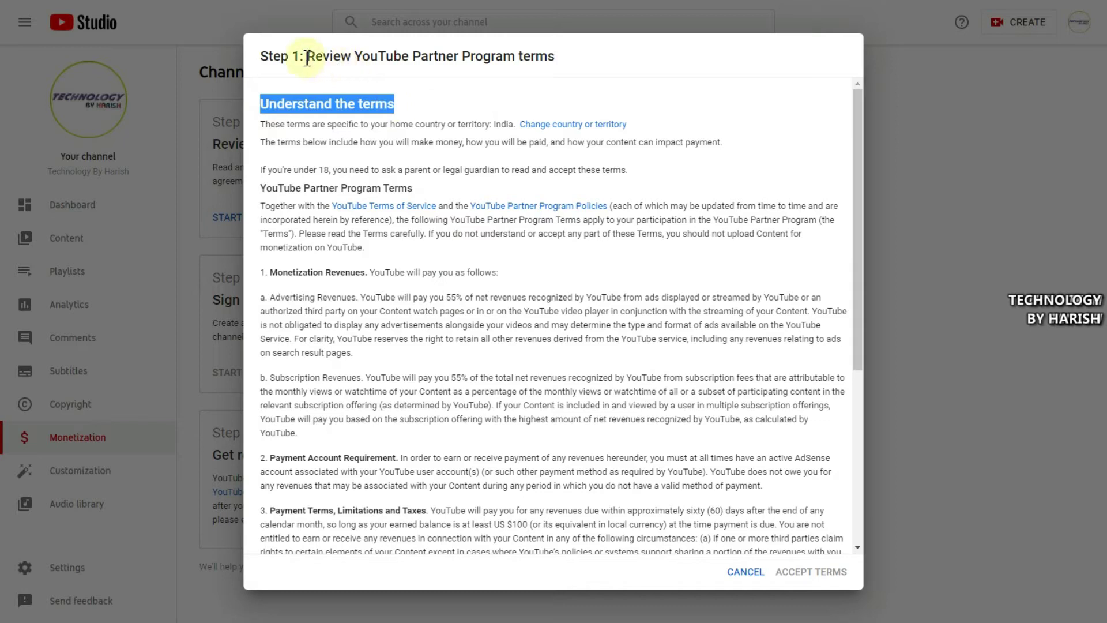
drag(306, 56, 546, 57)
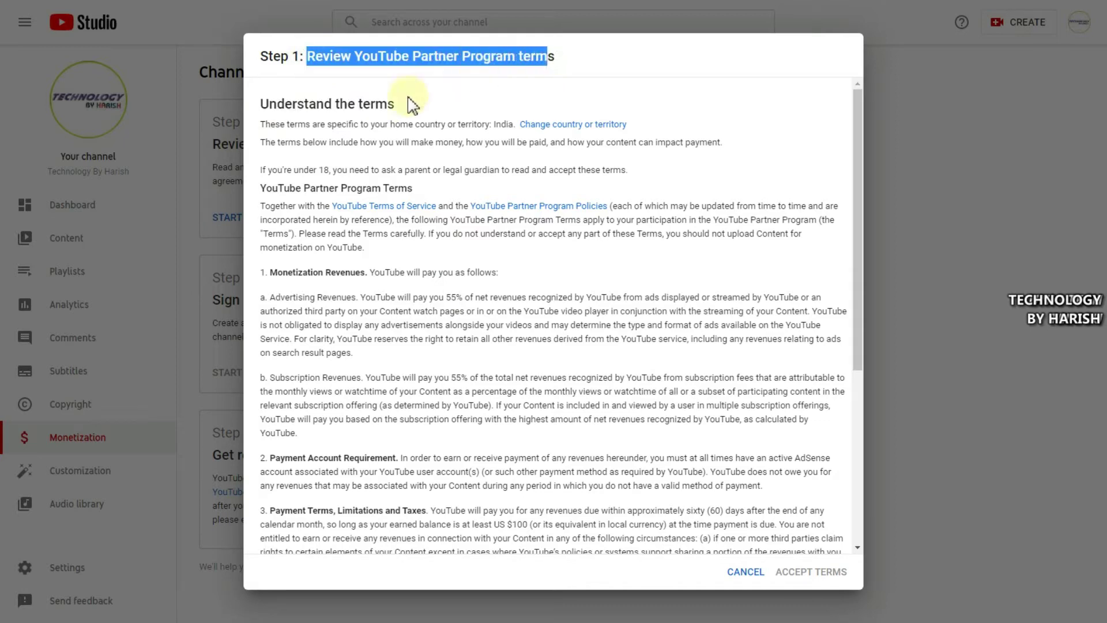
click(412, 104)
scroll(415, 129, down, 5)
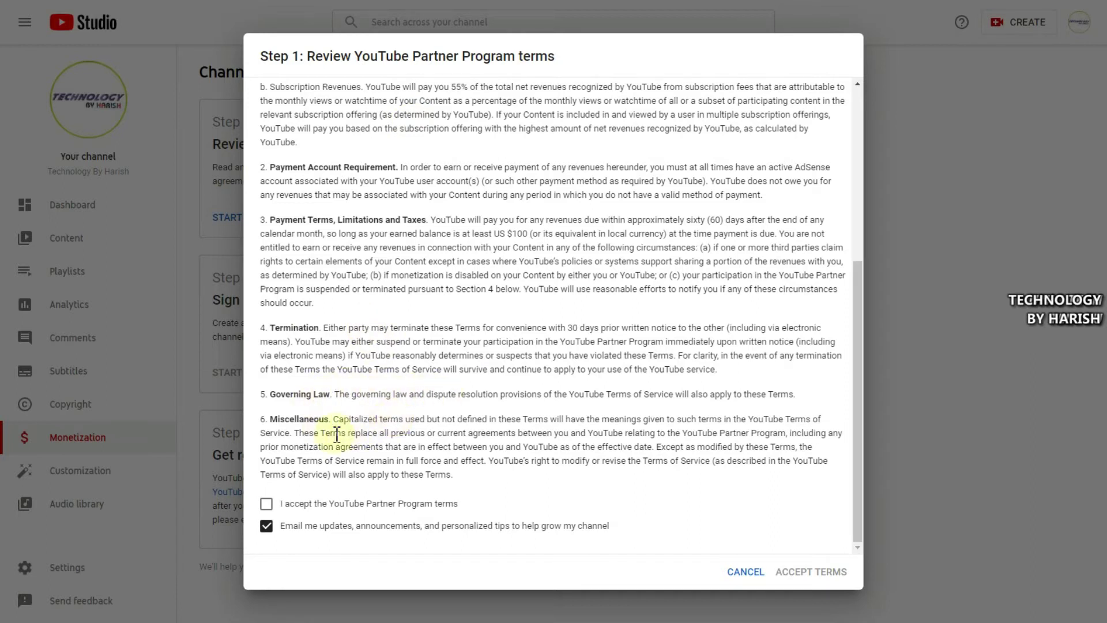
click(267, 506)
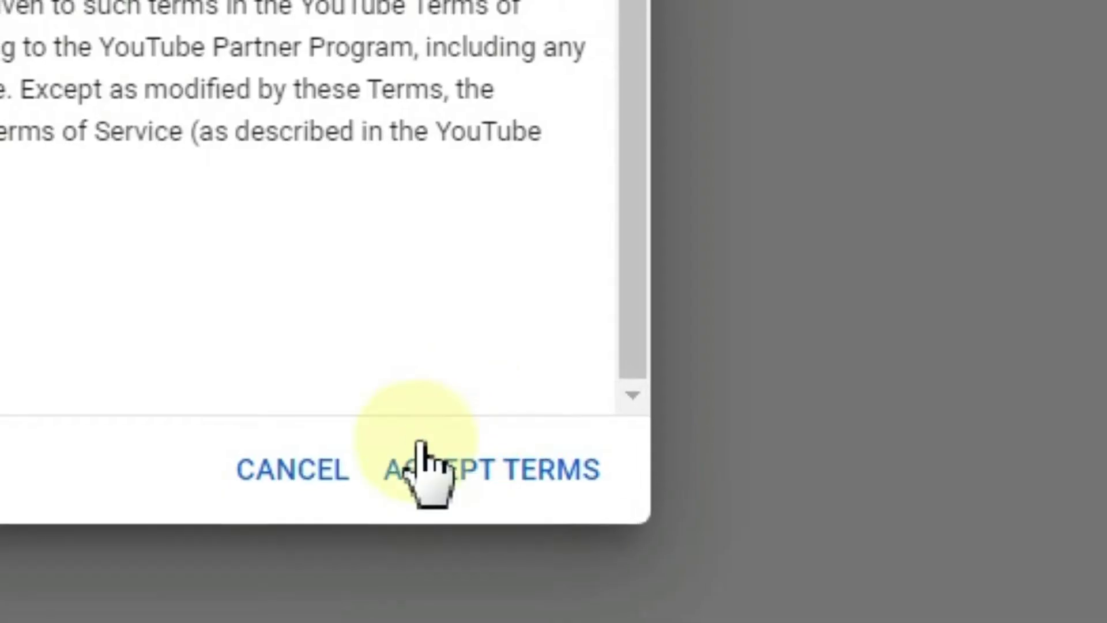
click(788, 565)
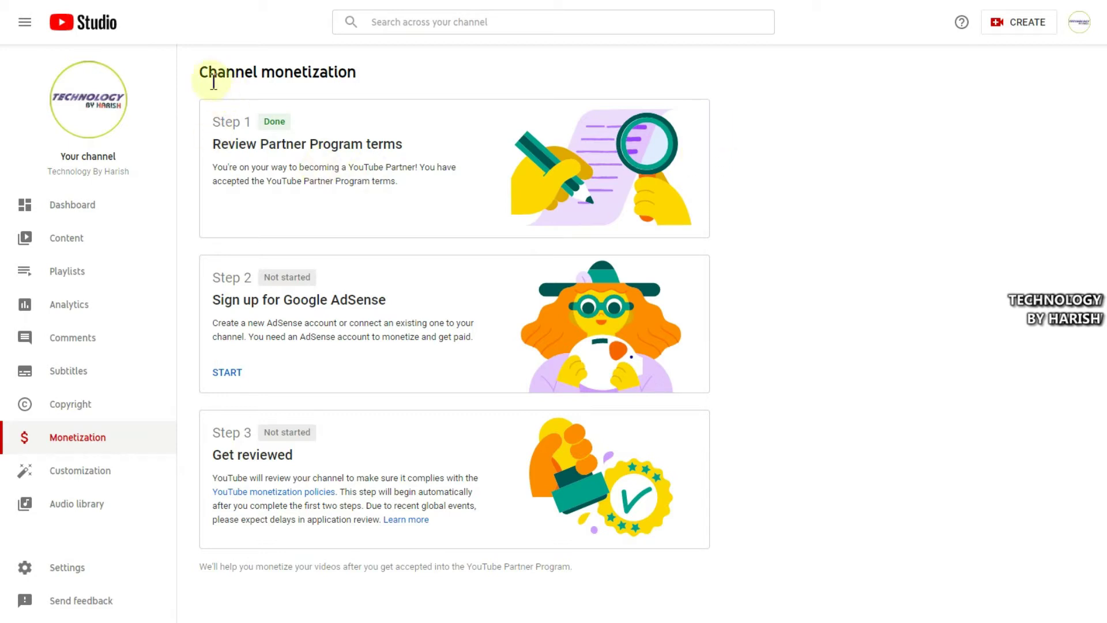
Check the status of the Partner Program terms and Google AdSense sign-up steps on the Channel monetization page.
drag(205, 73, 285, 72)
drag(262, 122, 281, 123)
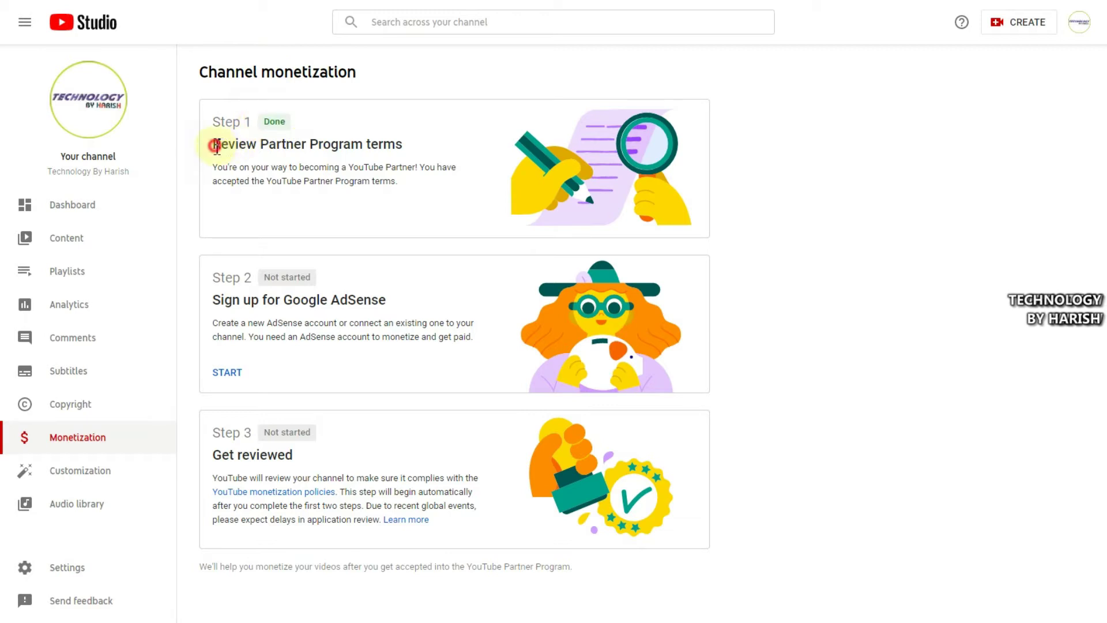
drag(215, 146, 420, 148)
click(420, 145)
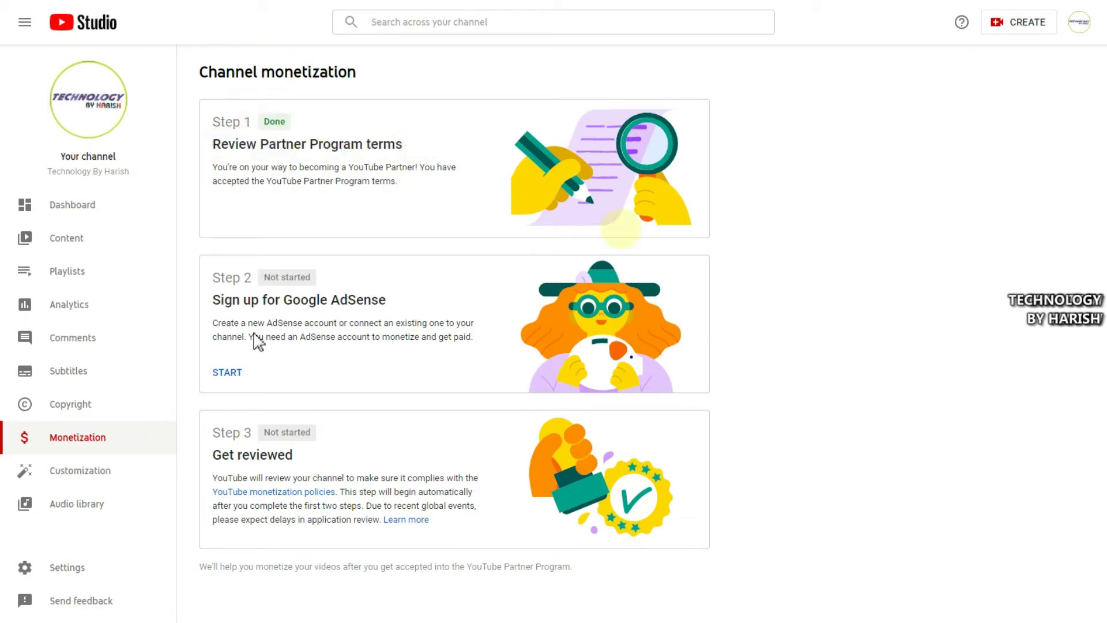
click(218, 286)
drag(263, 278, 278, 279)
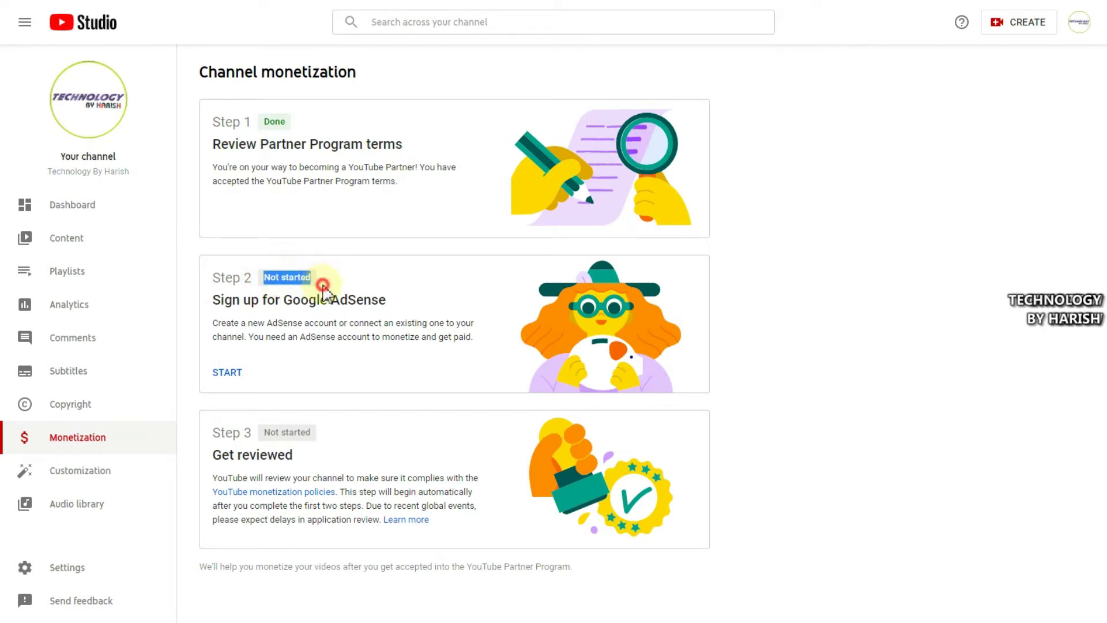
click(236, 299)
drag(219, 306, 399, 305)
click(400, 305)
Start the Google AdSense sign-up, state that no AdSense account exists yet, and continue with the channel's Google account.
click(218, 376)
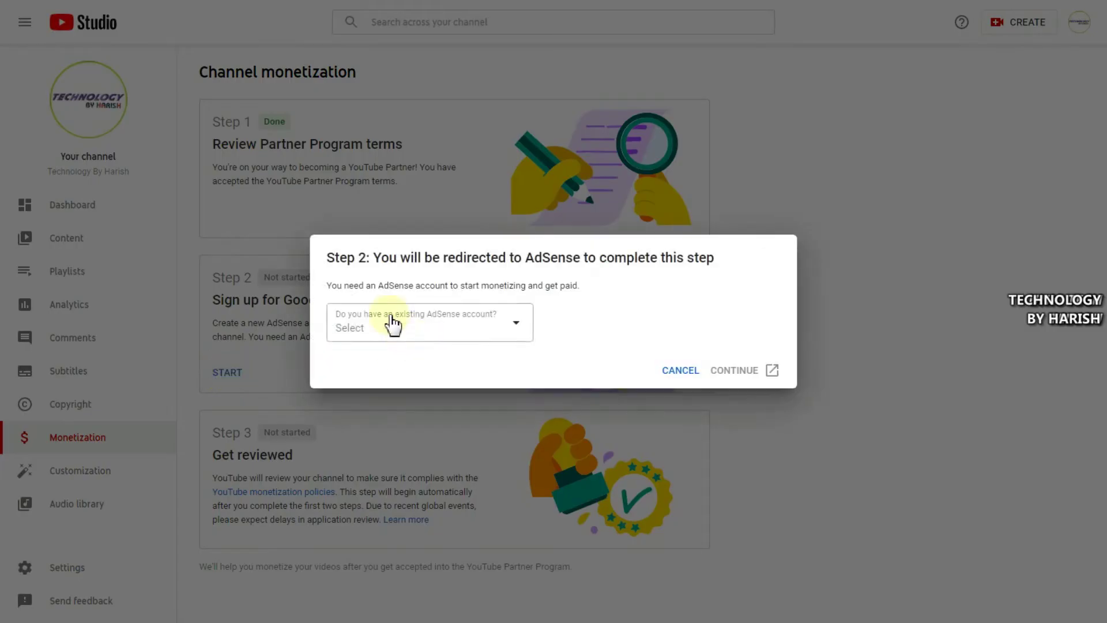
drag(376, 260, 715, 261)
click(715, 260)
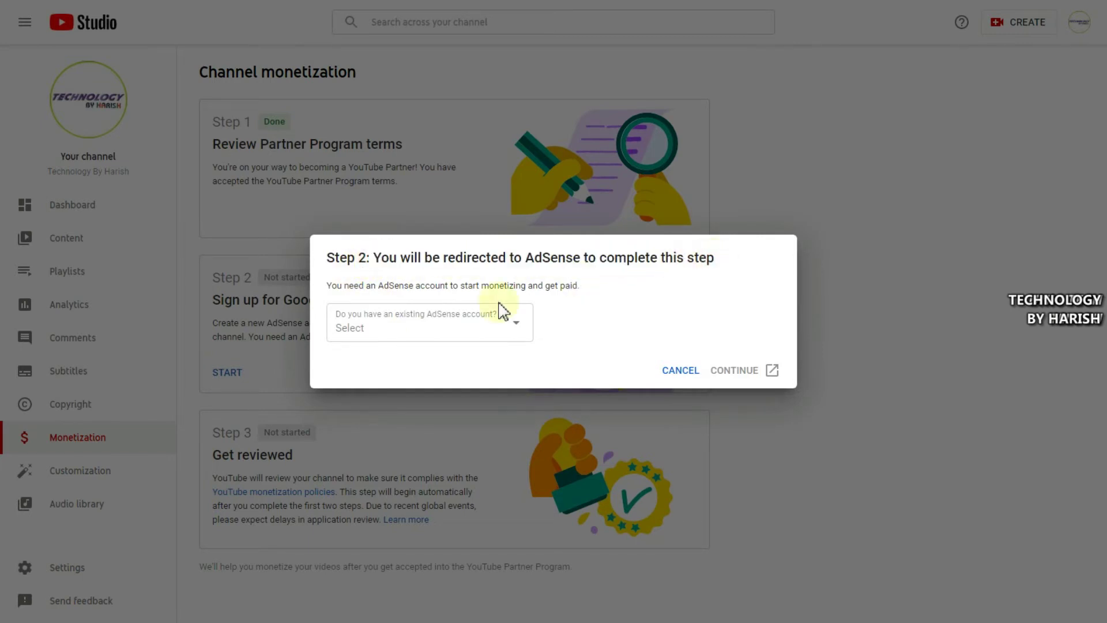
click(454, 336)
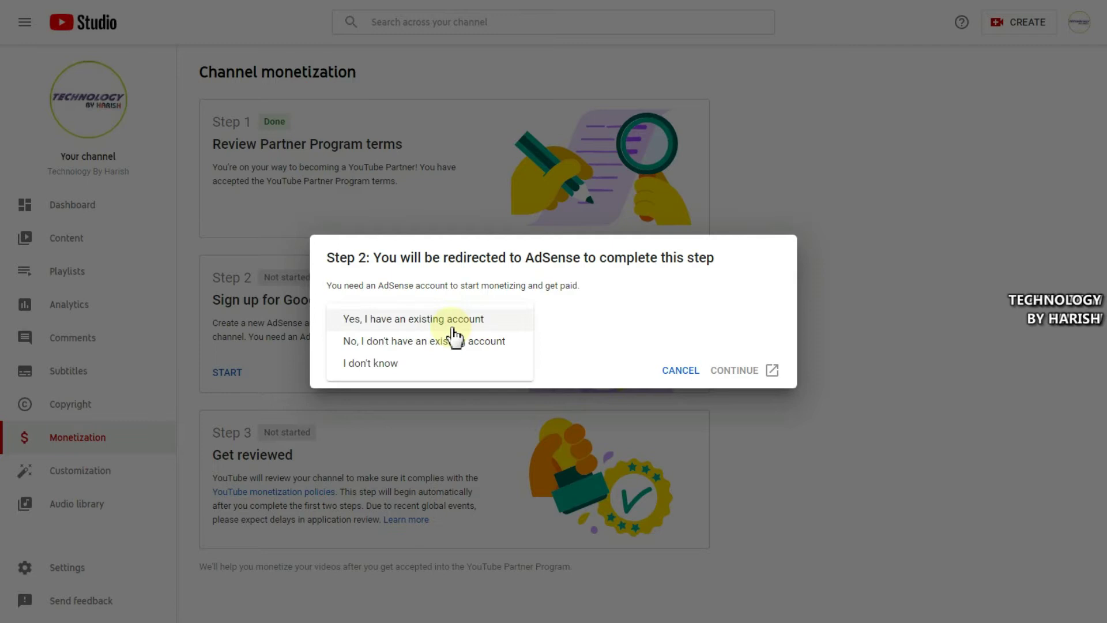
click(383, 346)
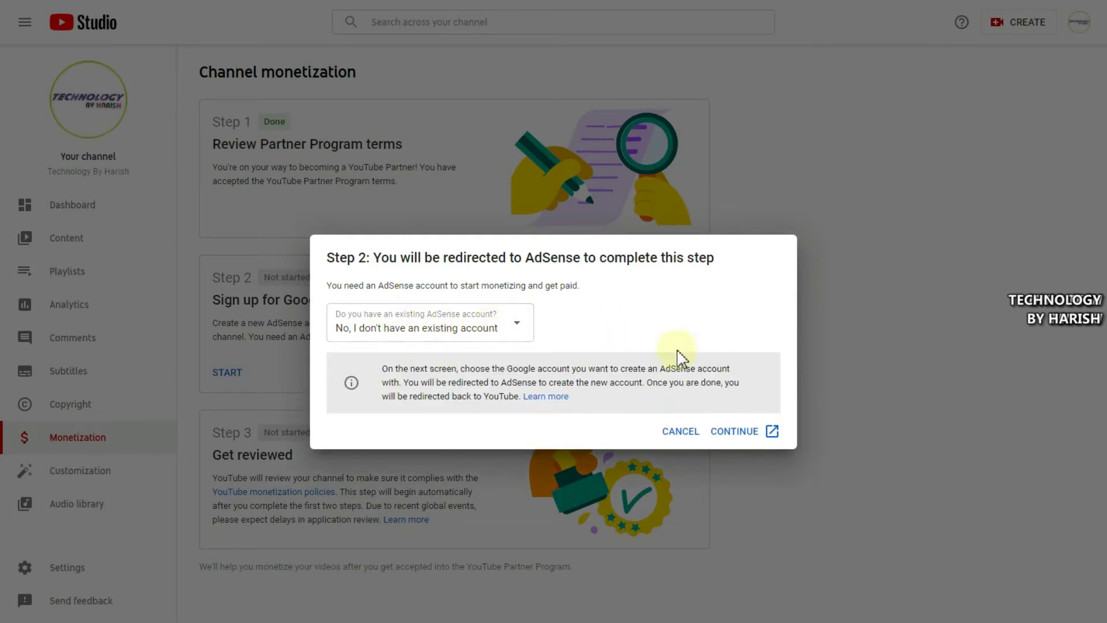
click(735, 434)
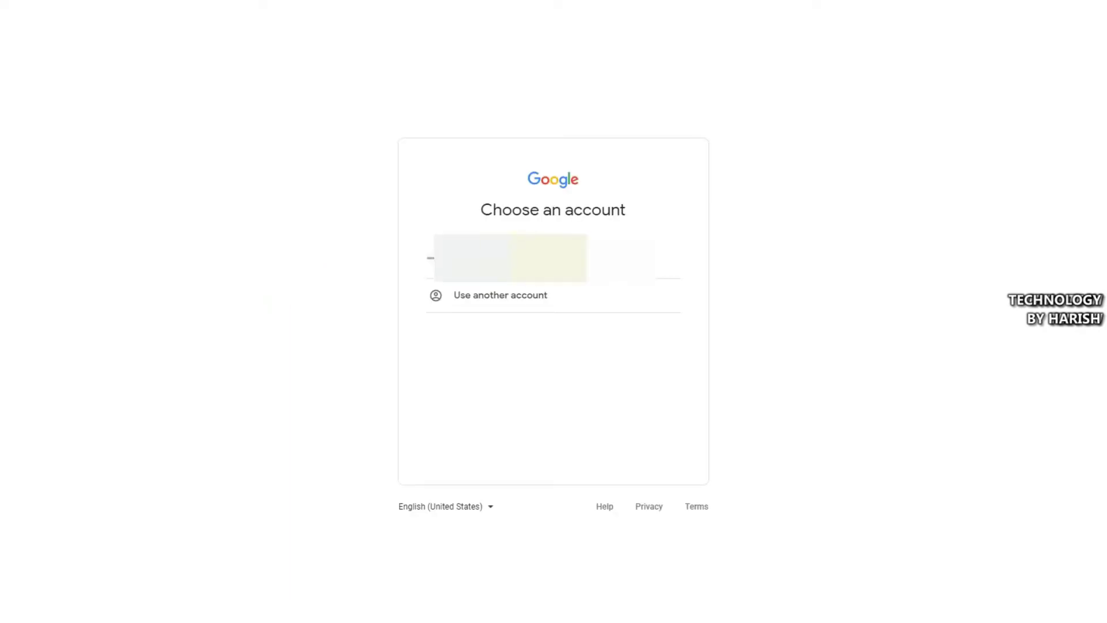
click(505, 281)
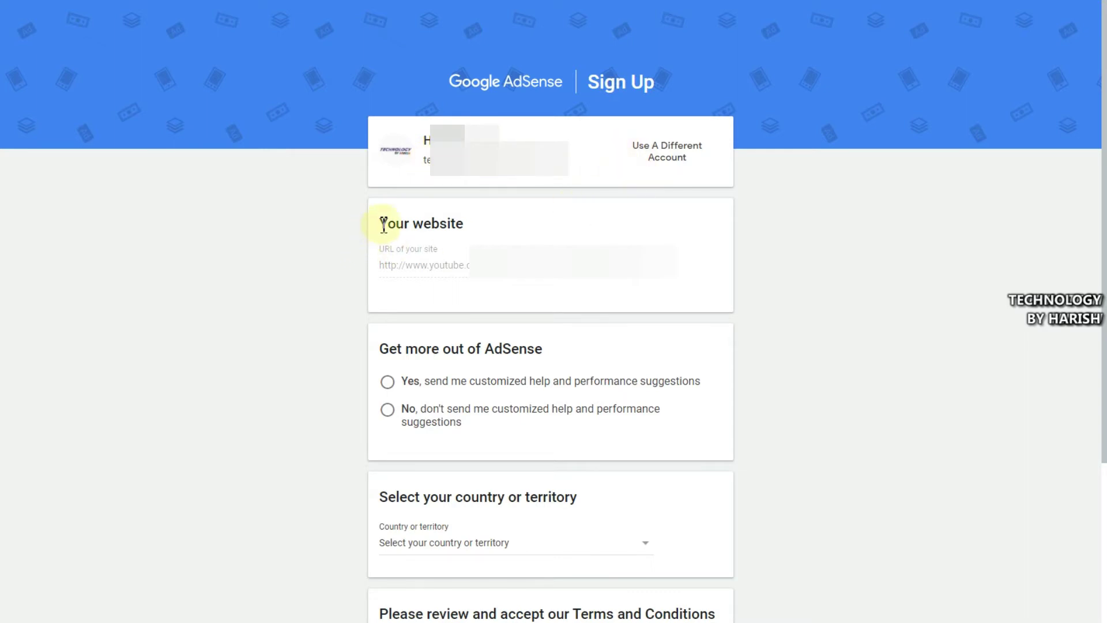
Decline customized help and performance suggestions in the AdSense sign-up form.
drag(383, 224, 504, 229)
click(504, 228)
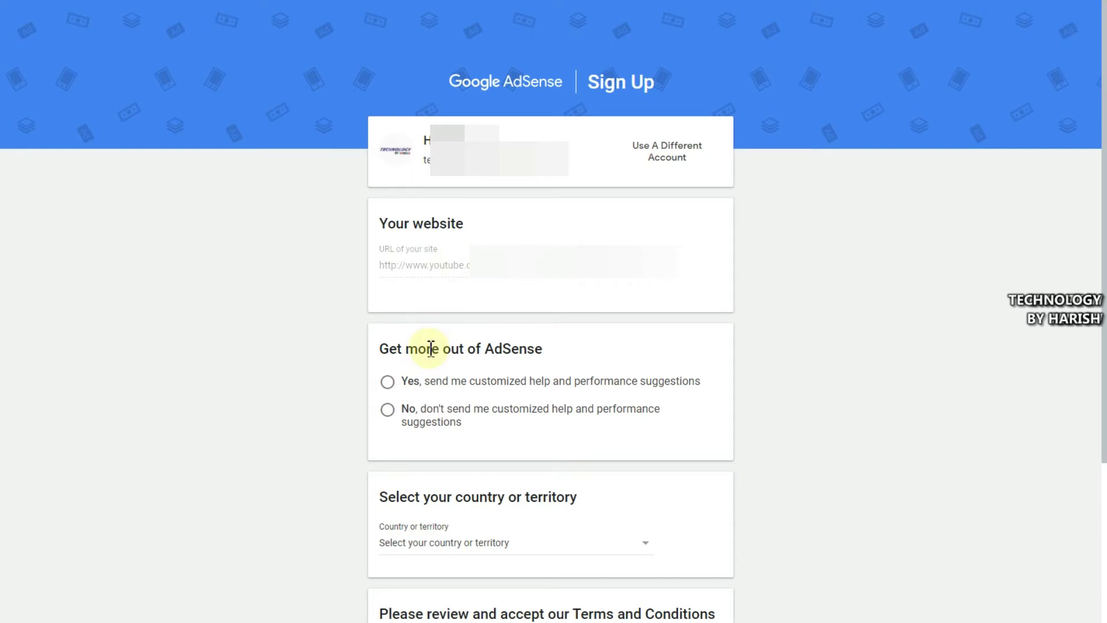
scroll(430, 348, down, 3)
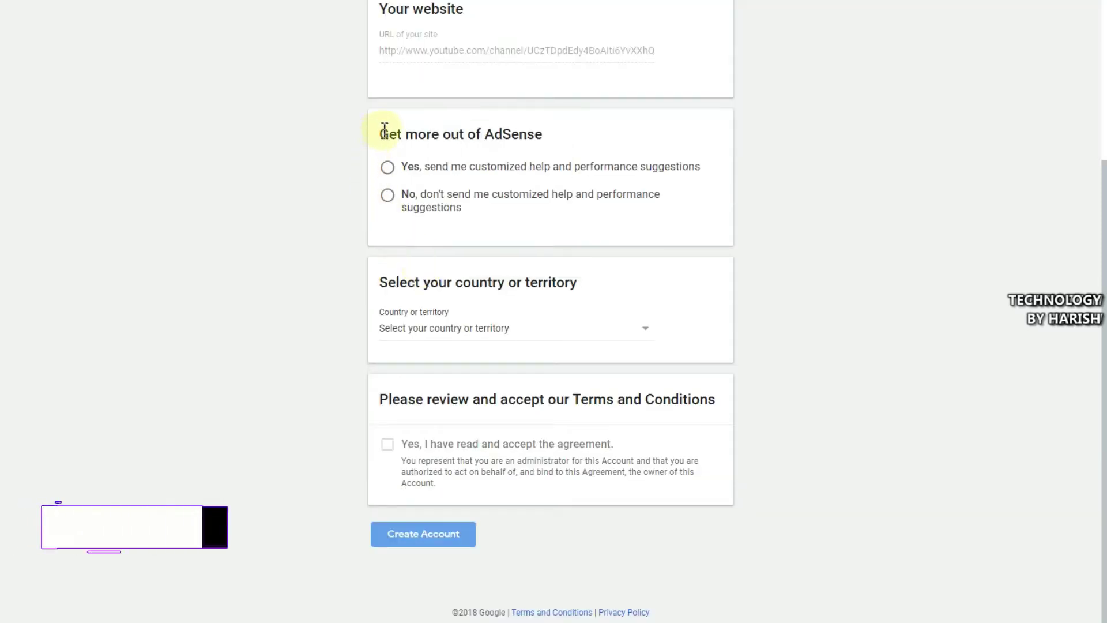
drag(382, 132, 554, 144)
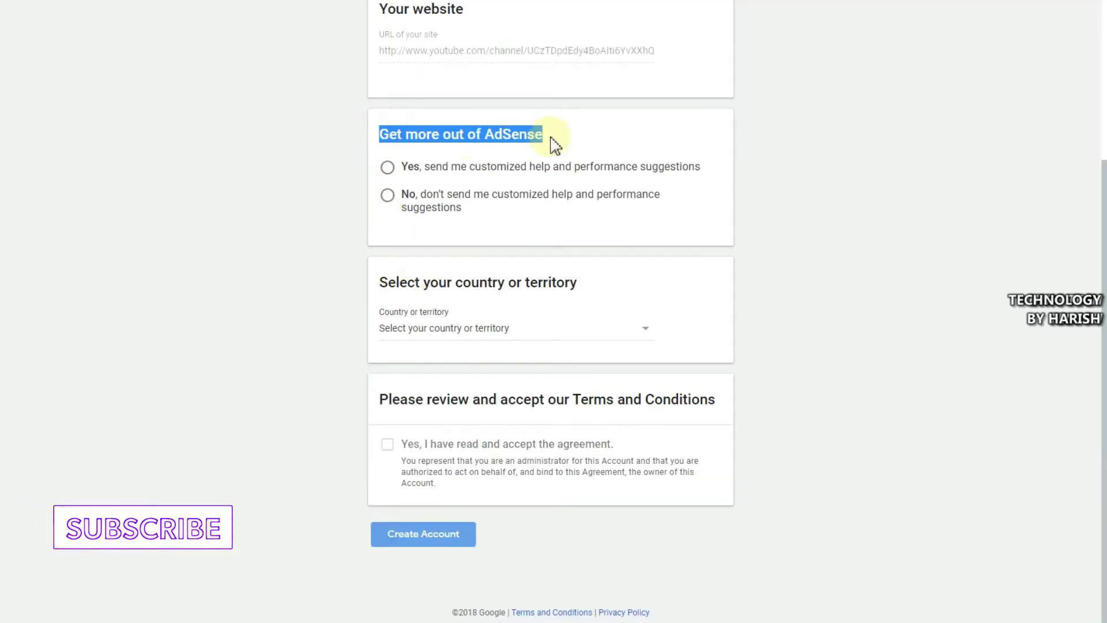
click(386, 196)
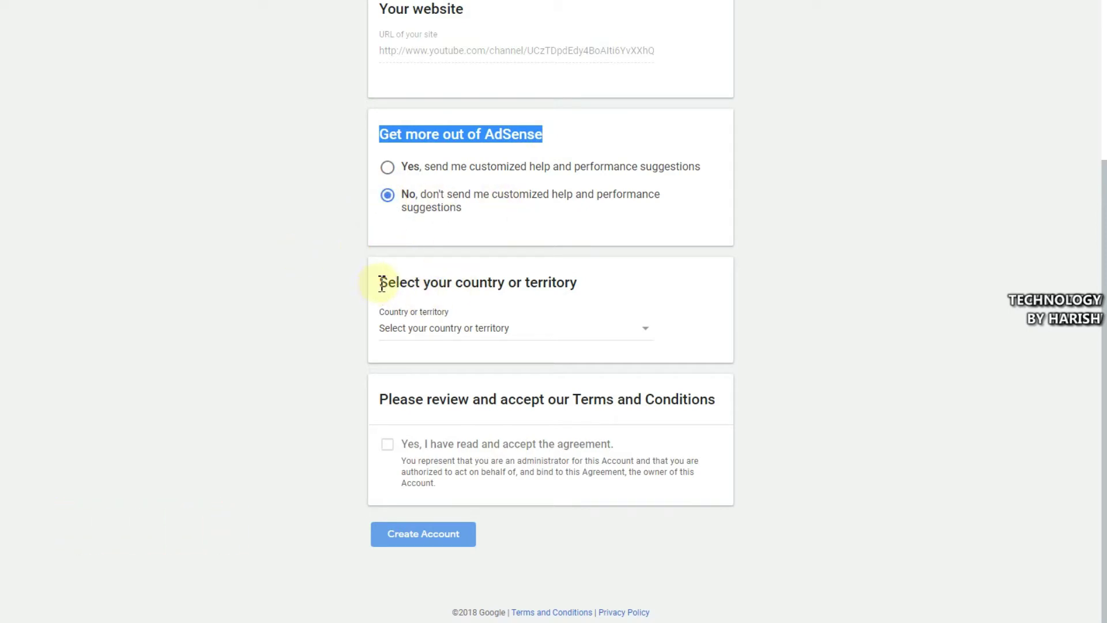
Set the country or territory for the AdSense account to India.
drag(382, 283, 603, 289)
click(602, 288)
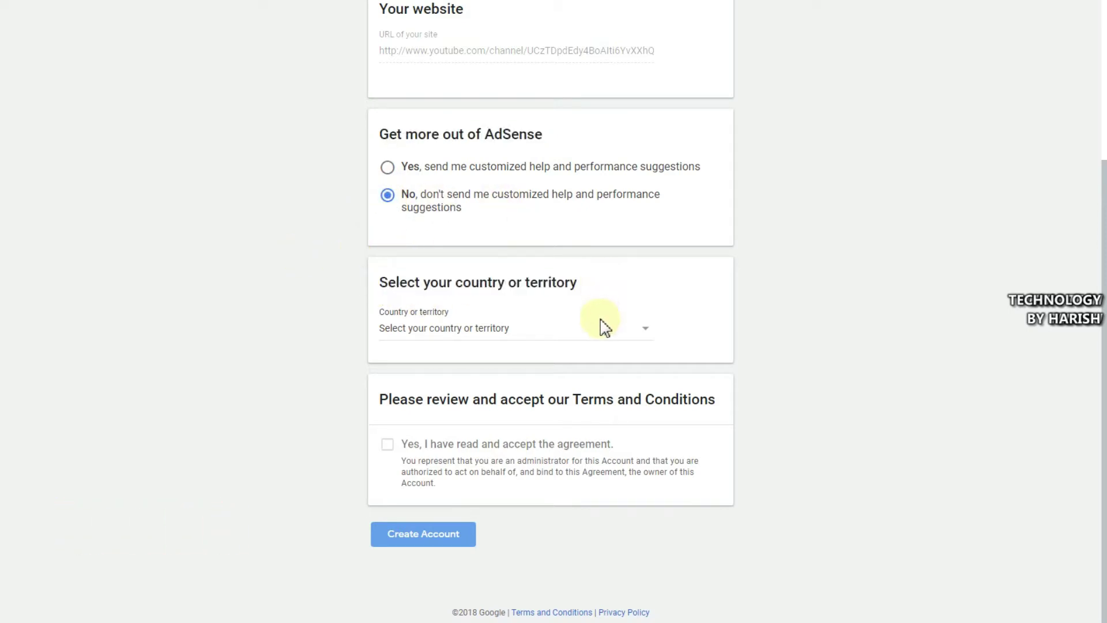
click(600, 337)
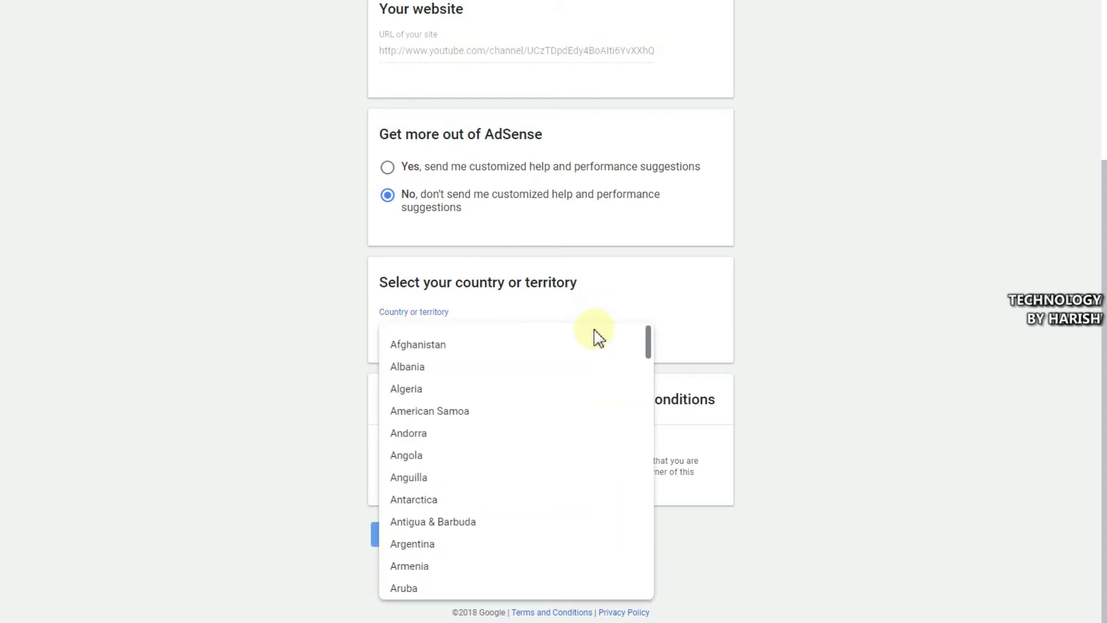
scroll(519, 357, down, 20)
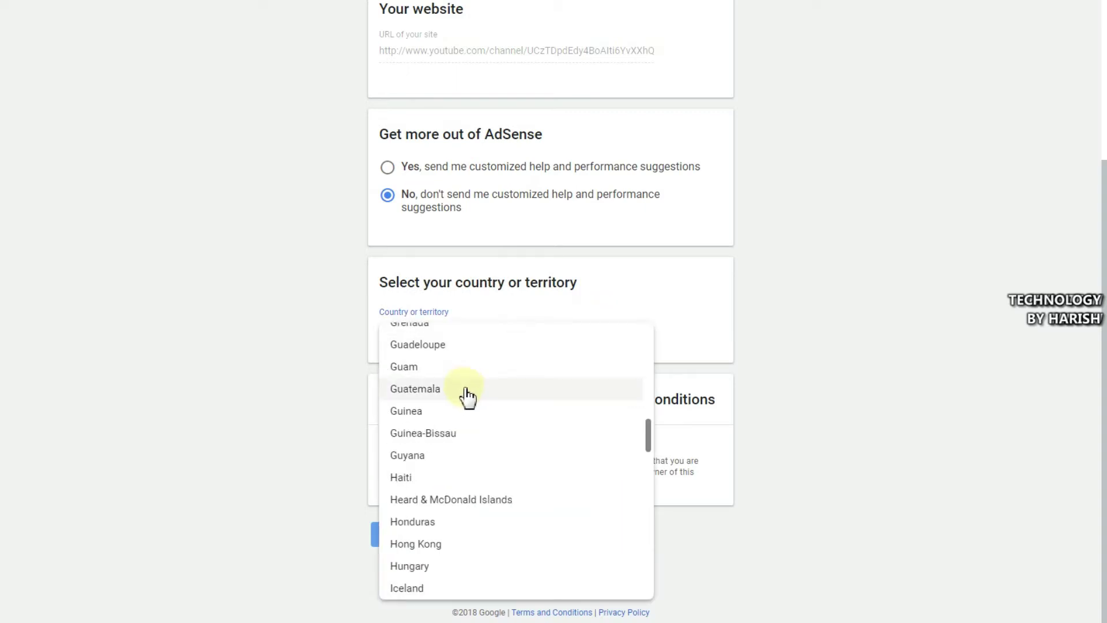
scroll(447, 459, down, 2)
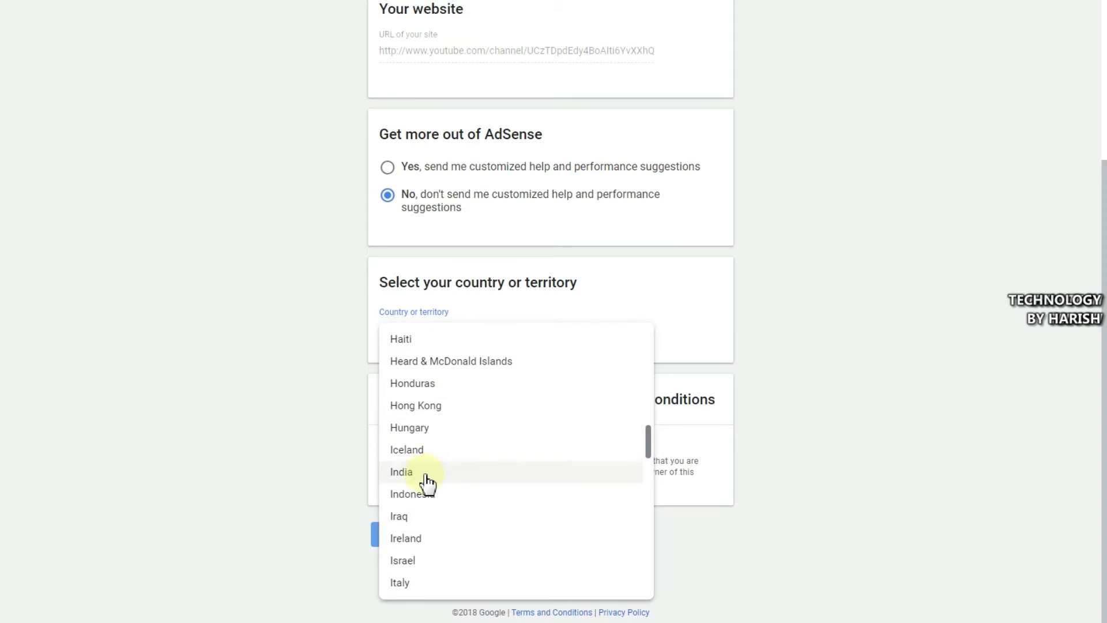
click(425, 473)
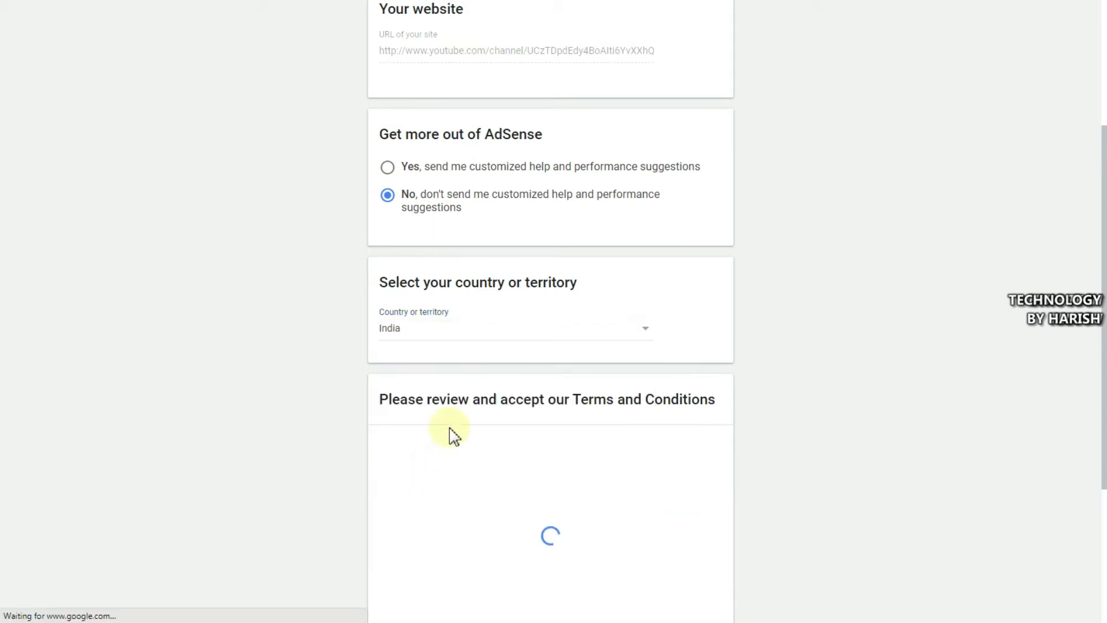
Review and accept the AdSense Terms and Conditions, and create the account.
scroll(440, 411, down, 3)
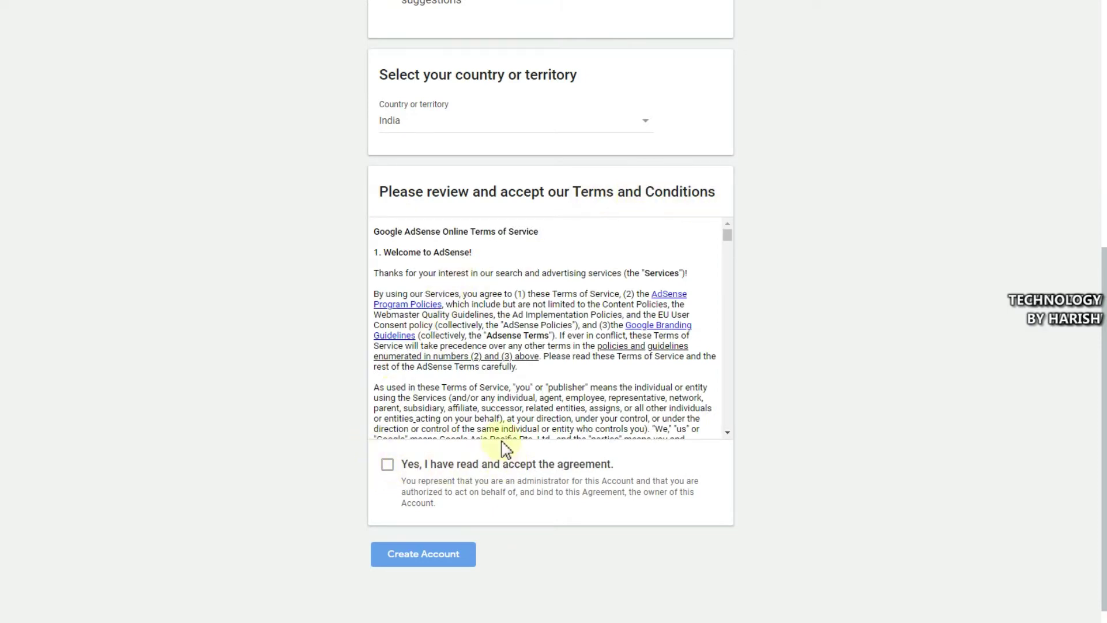
scroll(483, 350, down, 1)
scroll(483, 350, down, 15)
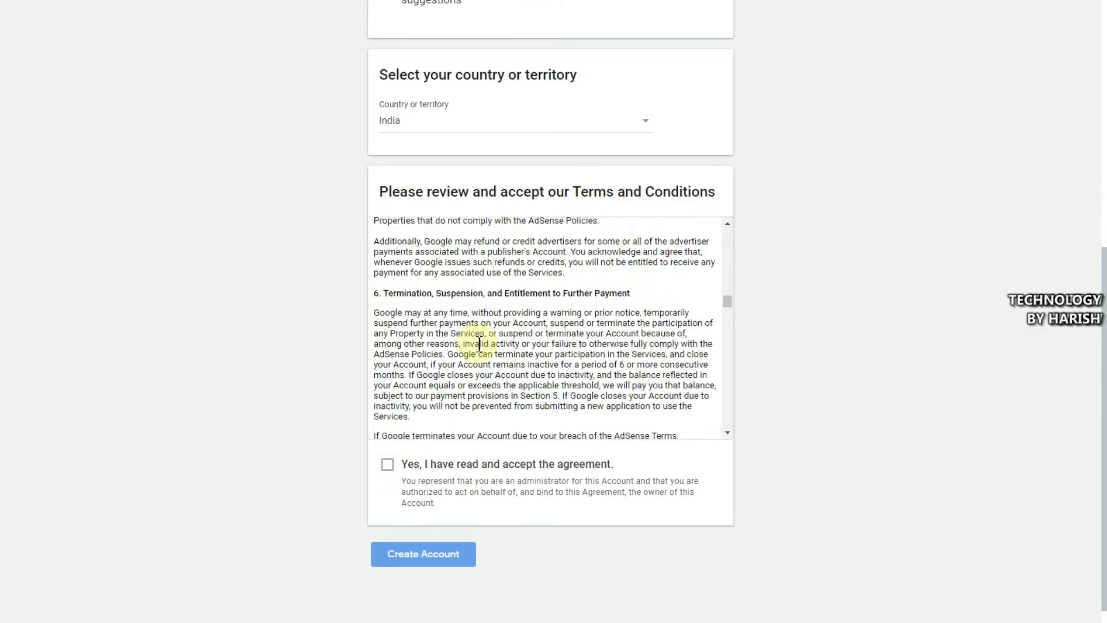
scroll(476, 345, down, 4)
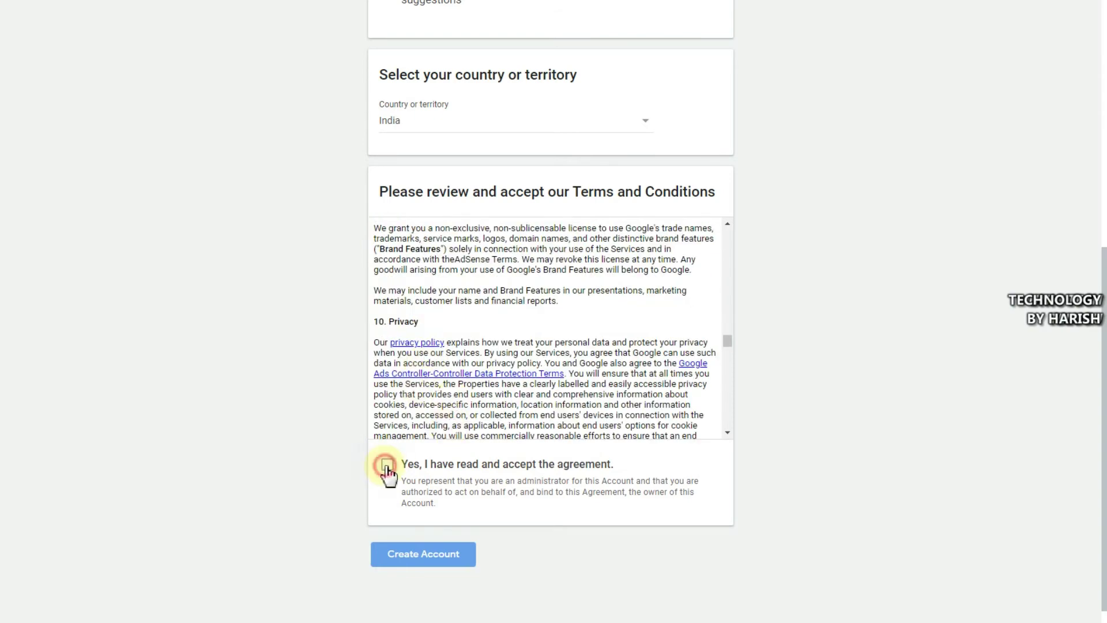
click(386, 465)
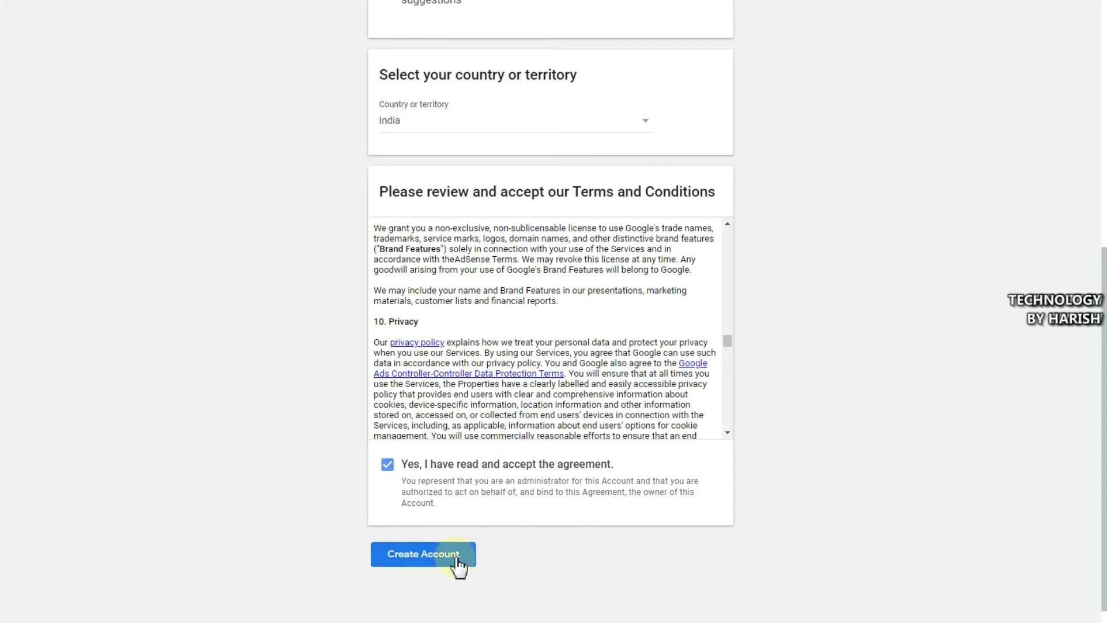
scroll(456, 565, down, 1)
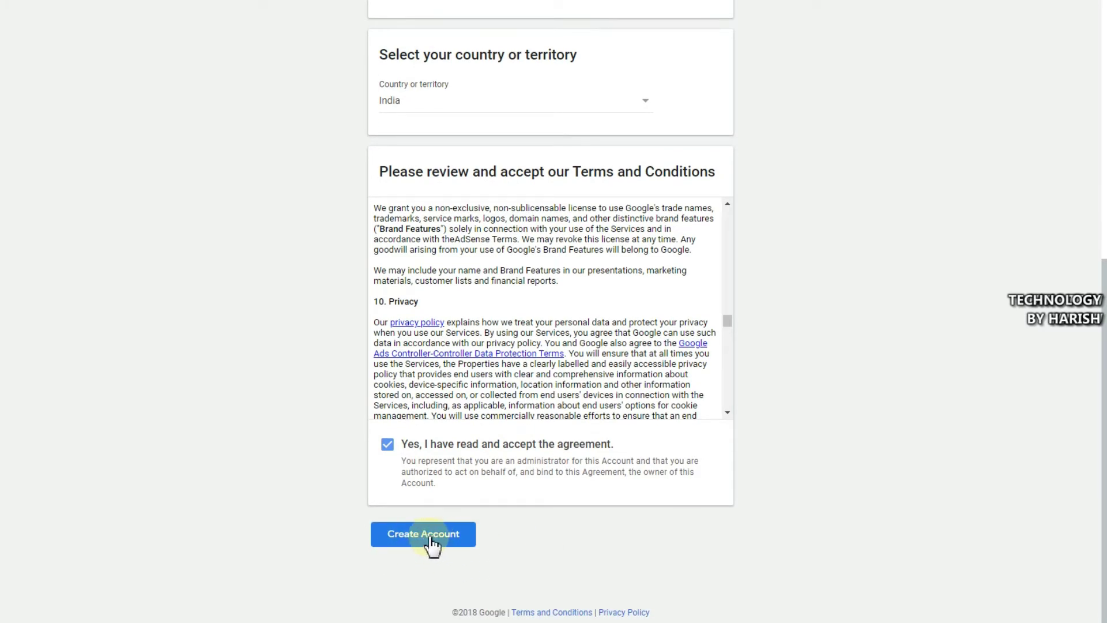
click(427, 535)
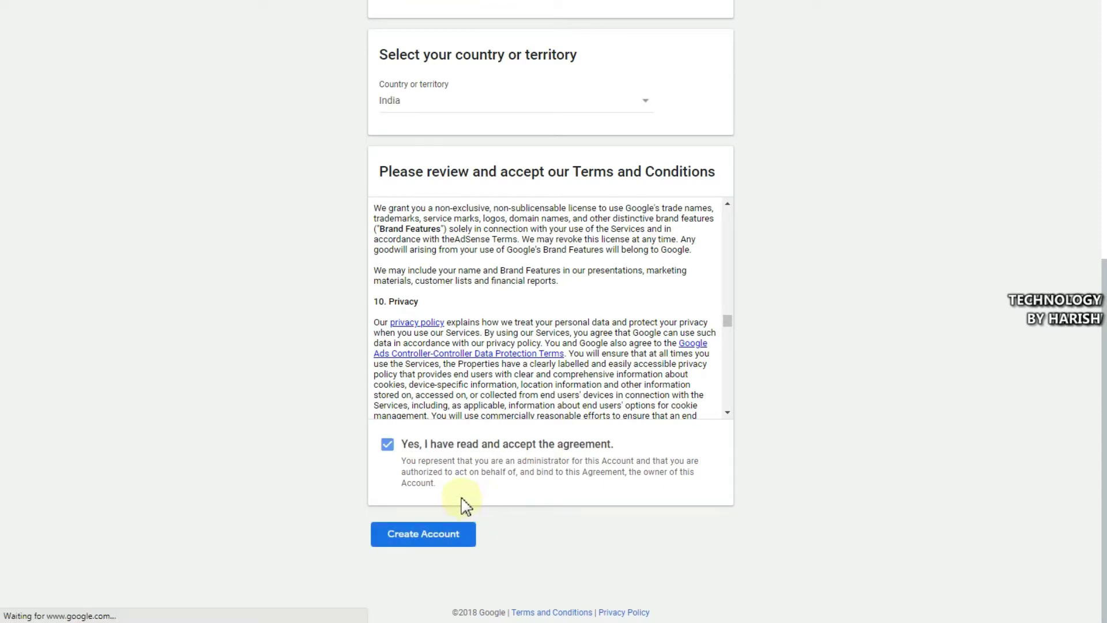
click(406, 540)
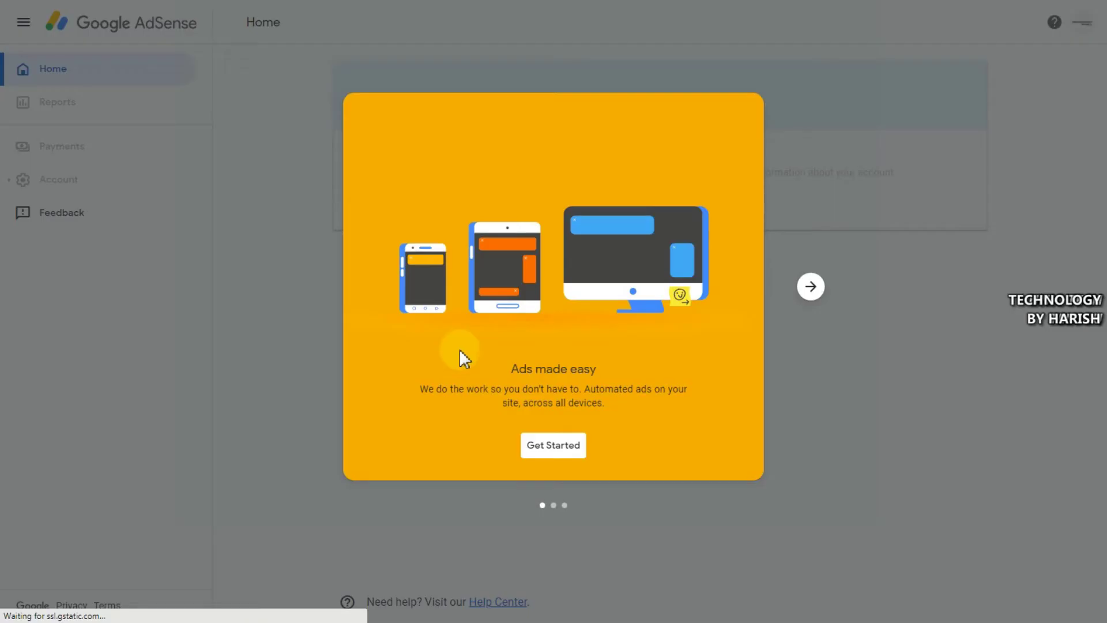
Go through the AdSense welcome slides and get started with the payment address details form.
click(812, 287)
click(813, 286)
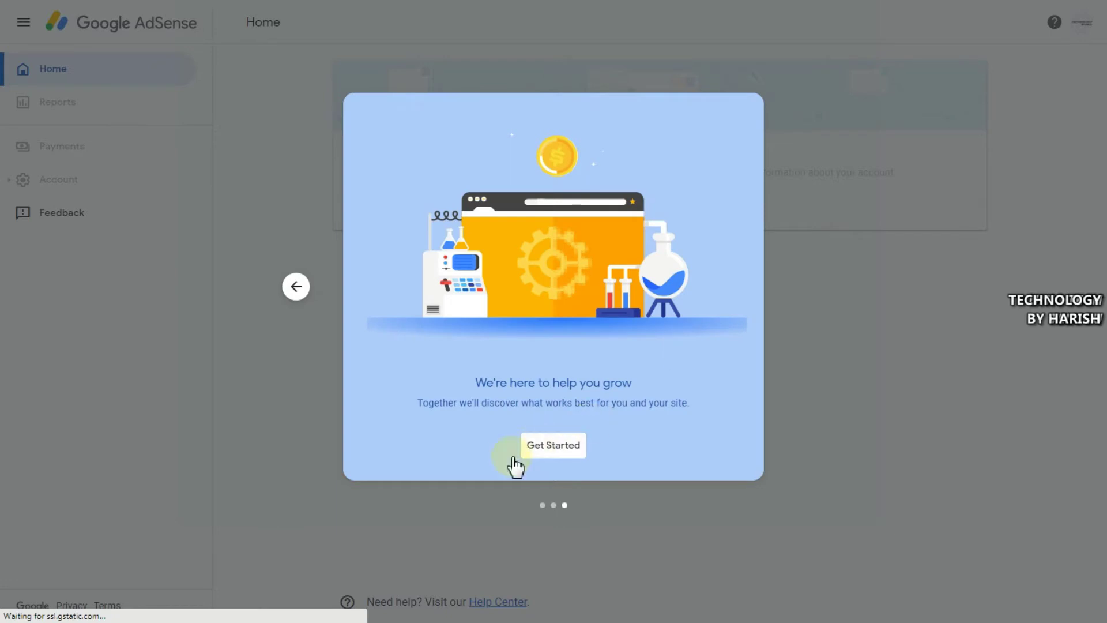
click(549, 455)
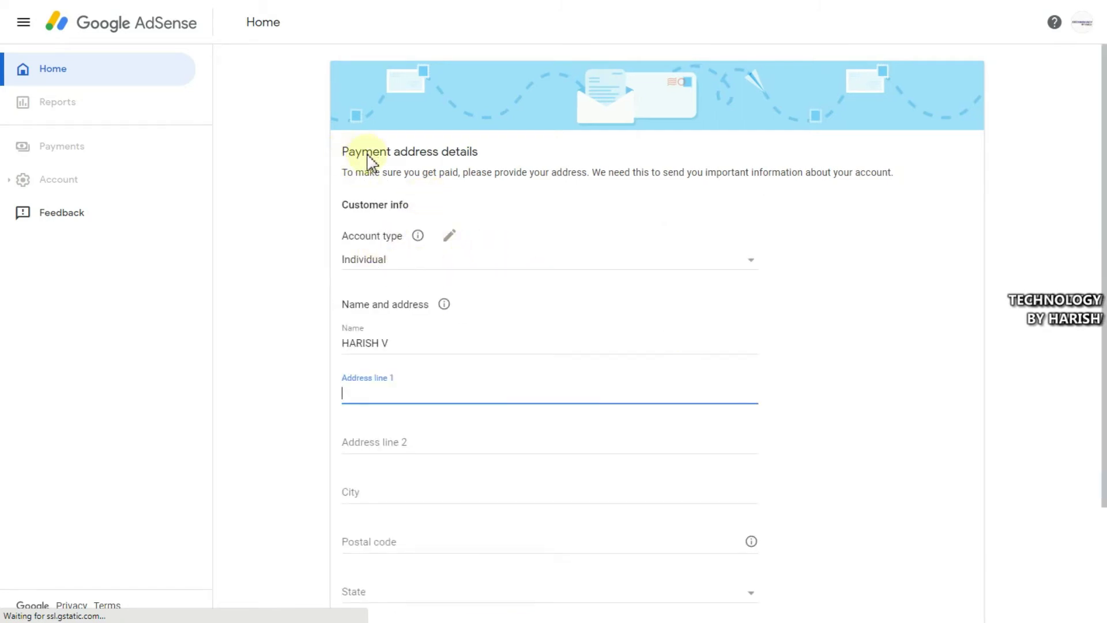
Read the payment address introduction and set the account type to Individual.
drag(349, 173, 826, 170)
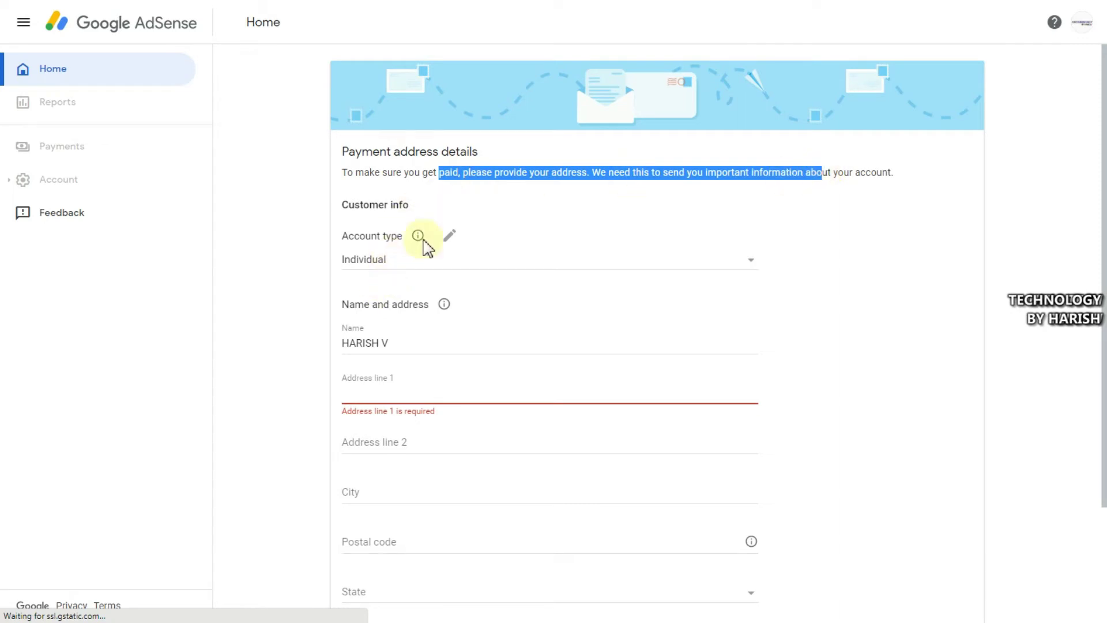
click(523, 176)
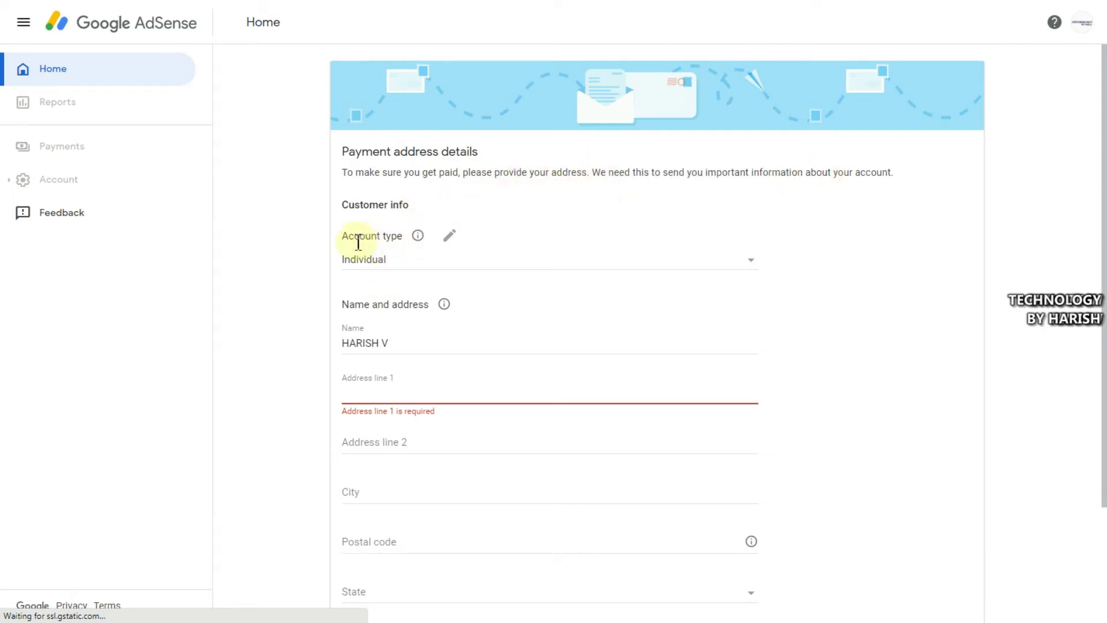
drag(345, 236, 403, 236)
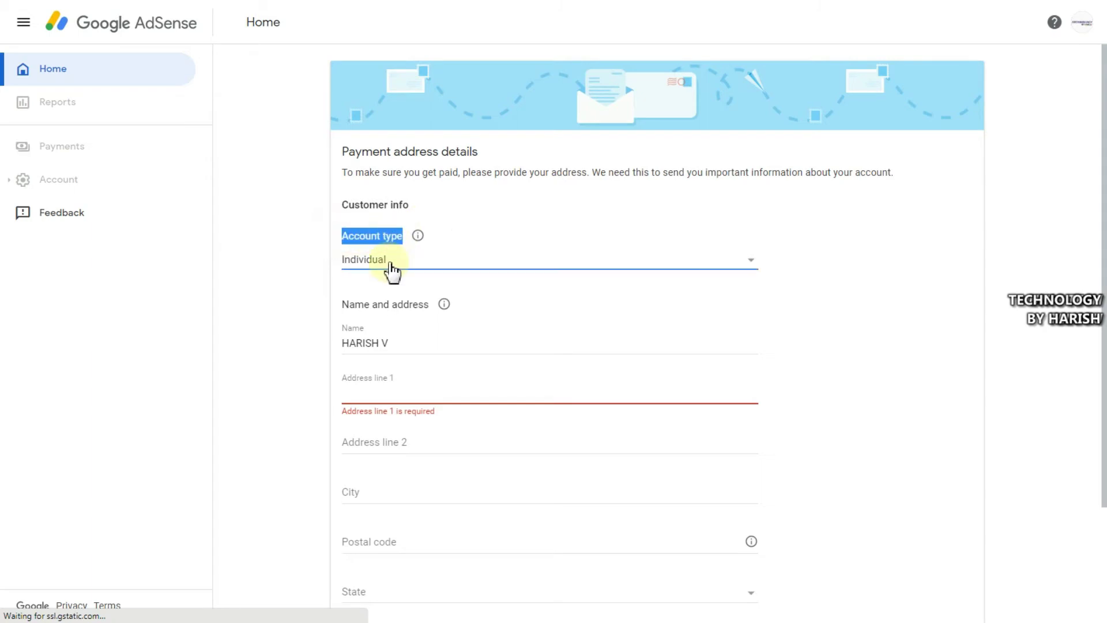
click(388, 267)
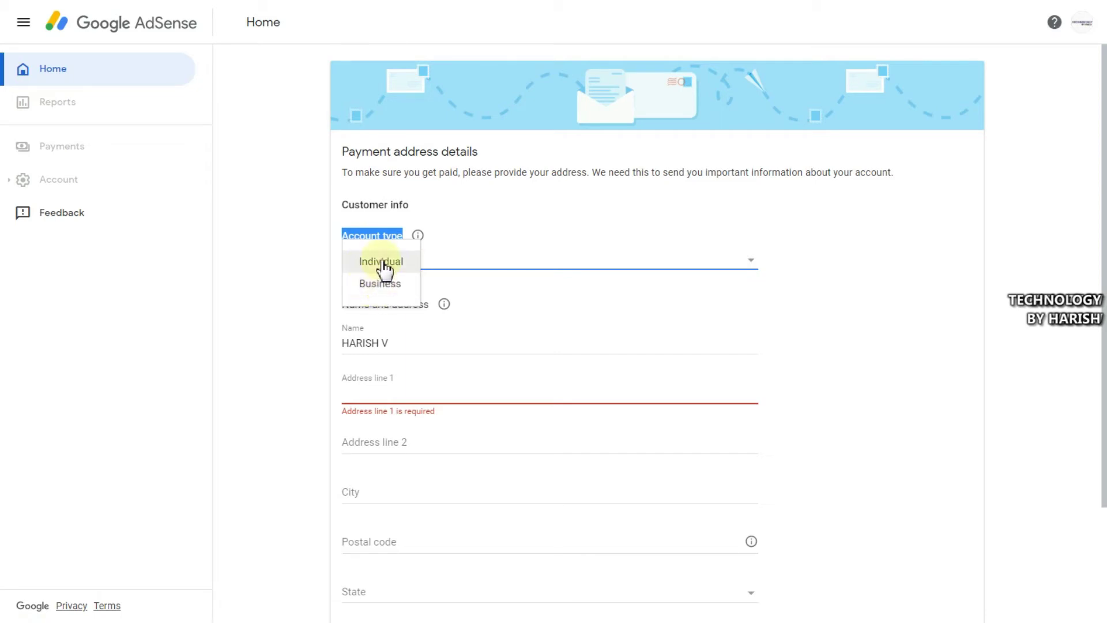
click(382, 265)
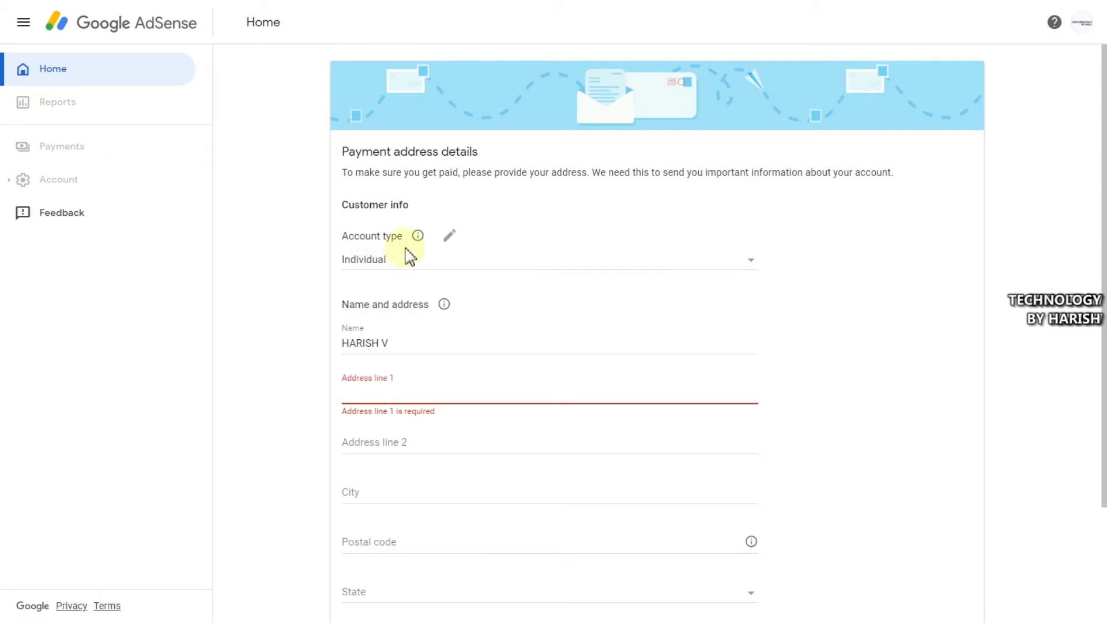
Examine the name, address line, city and postal code fields of the payment address form.
scroll(390, 231, down, 3)
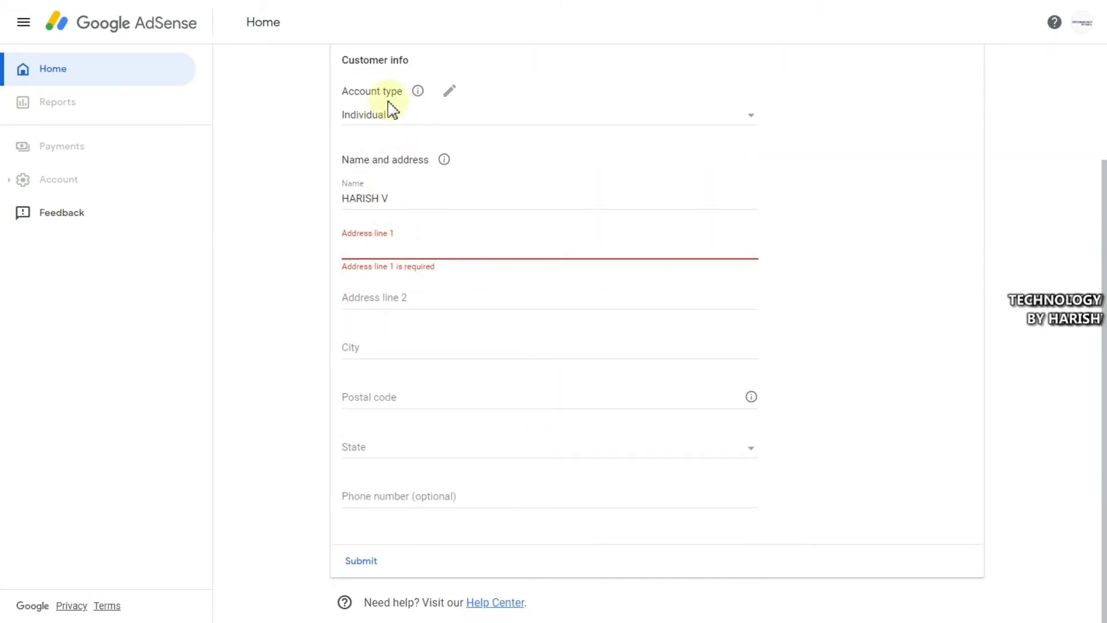
click(348, 161)
drag(343, 159, 341, 208)
click(402, 198)
click(365, 247)
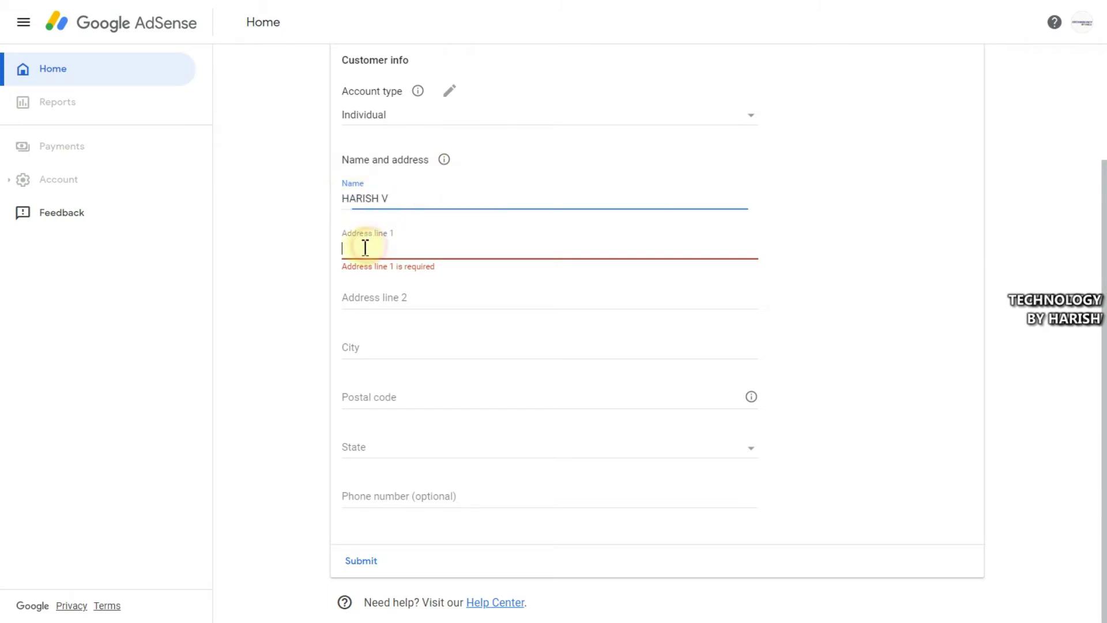
click(388, 295)
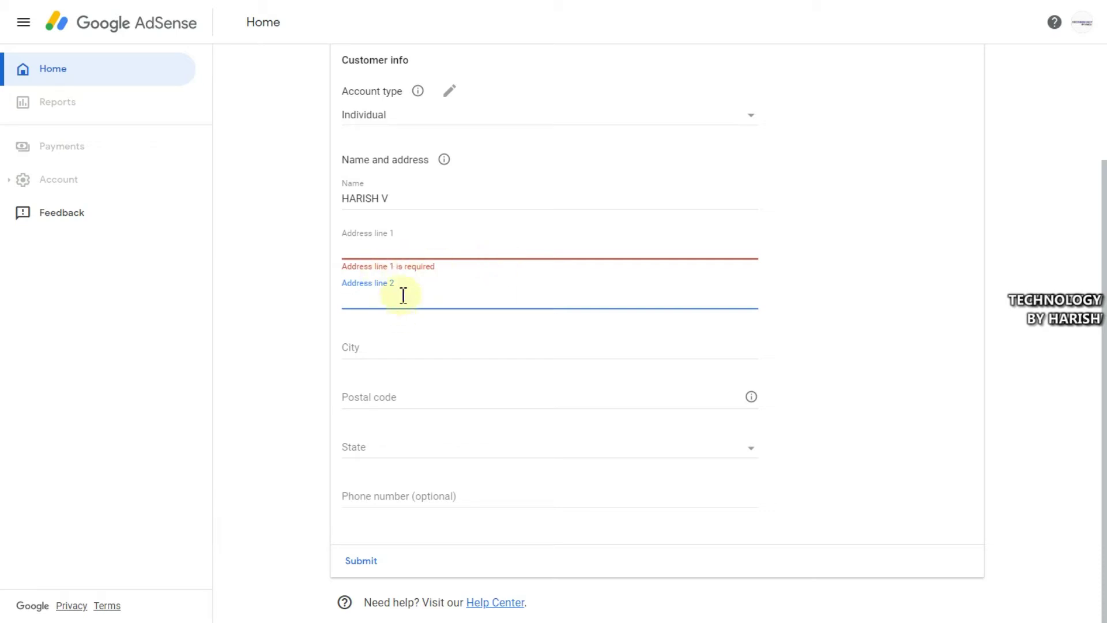
click(383, 344)
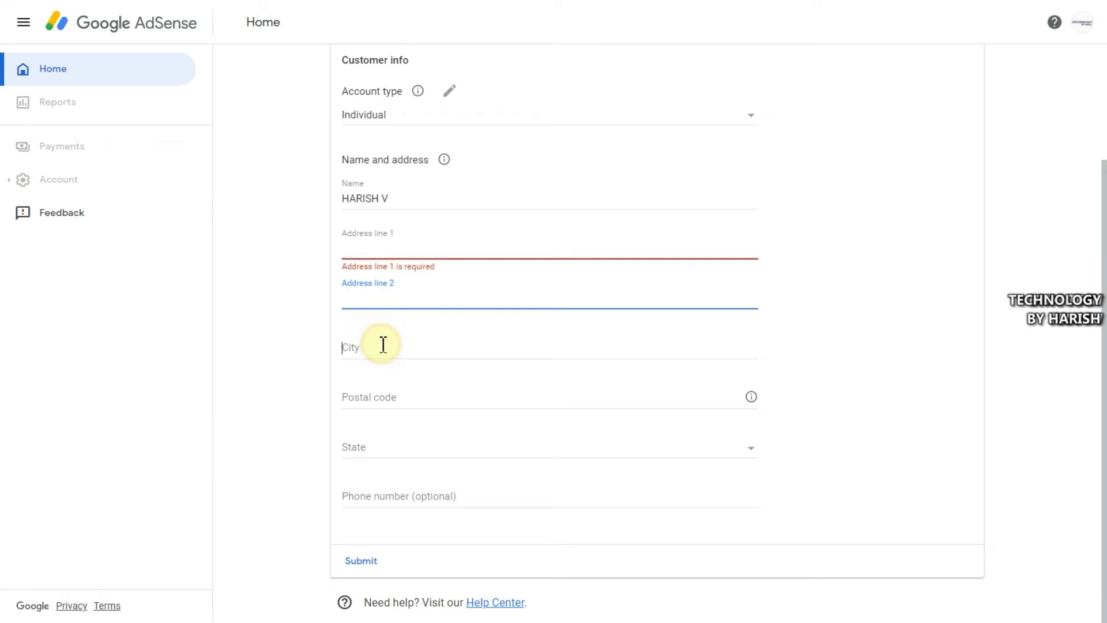
click(382, 398)
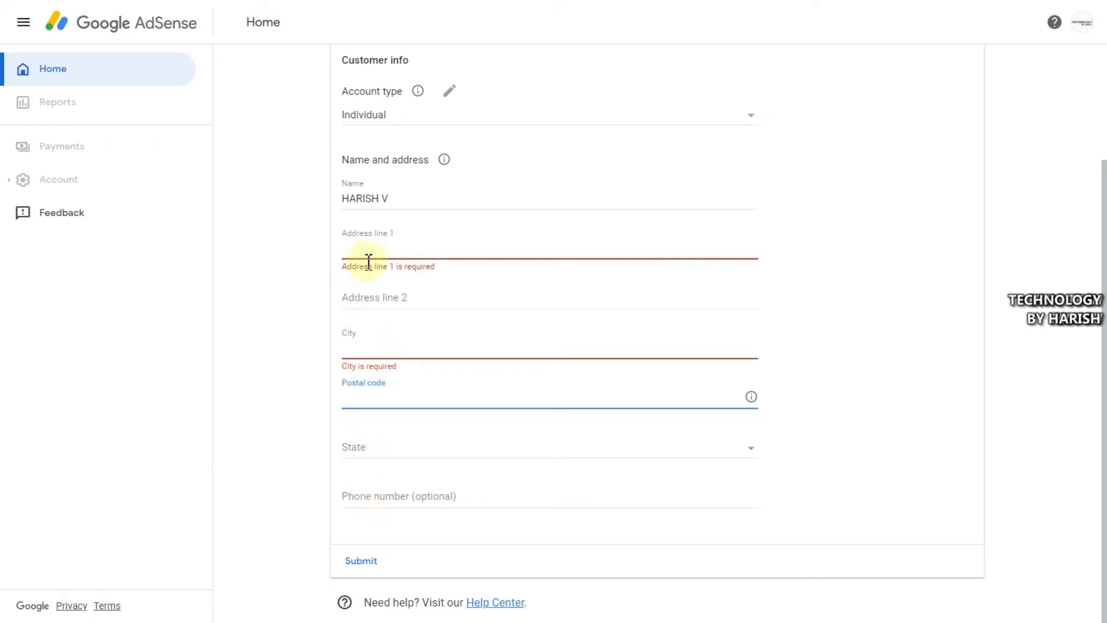
click(372, 294)
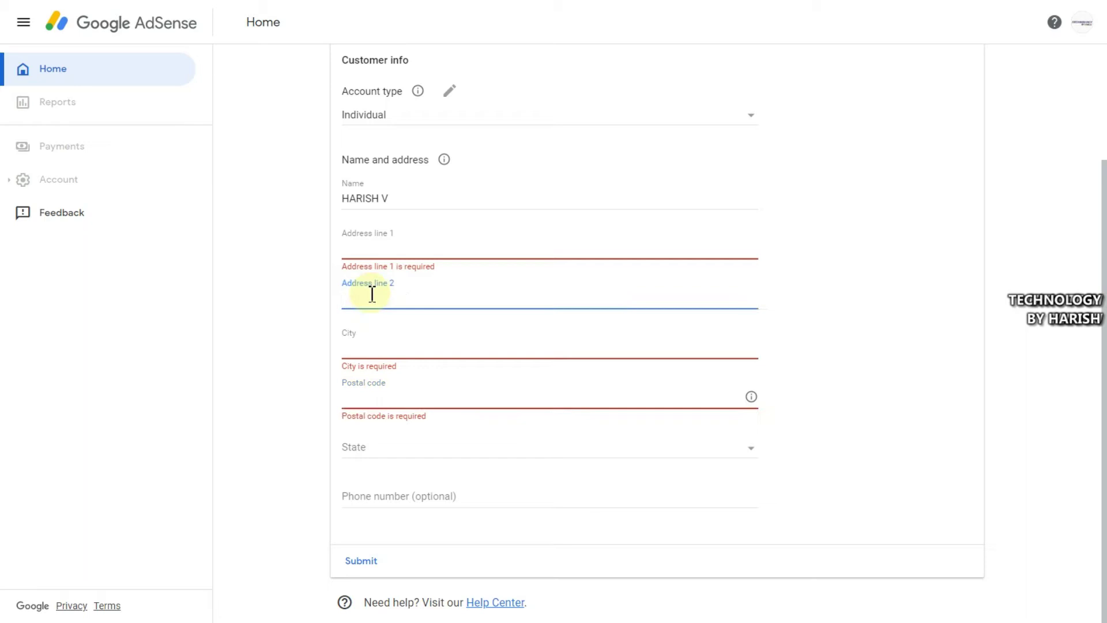
click(367, 249)
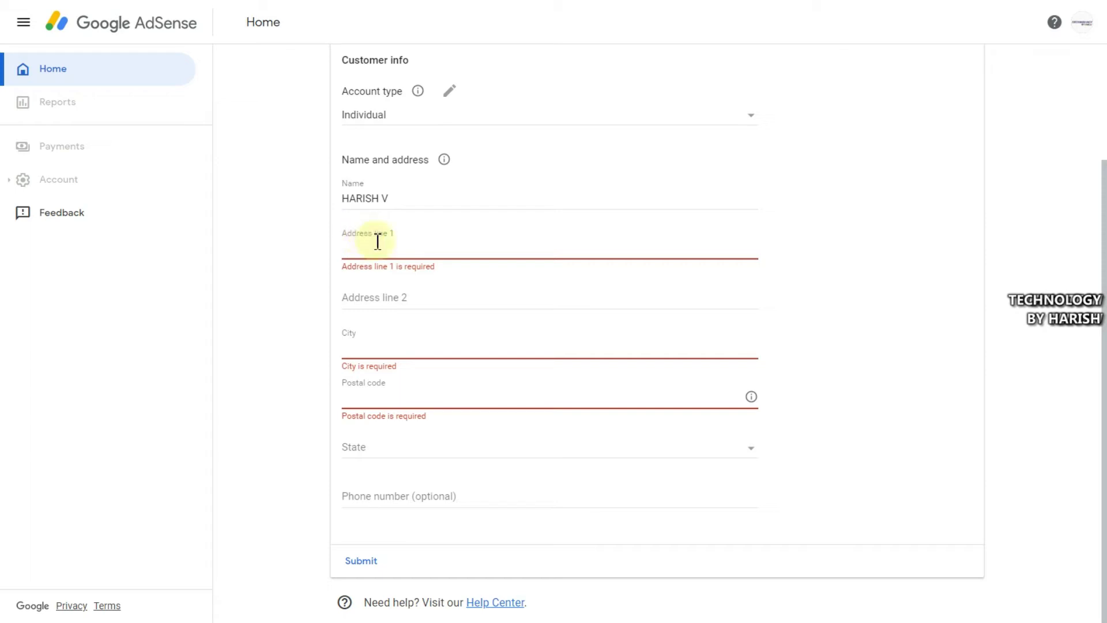
Complete the postal address and contact fields, check them against the account holder's name, and submit the payment address details.
click(318, 212)
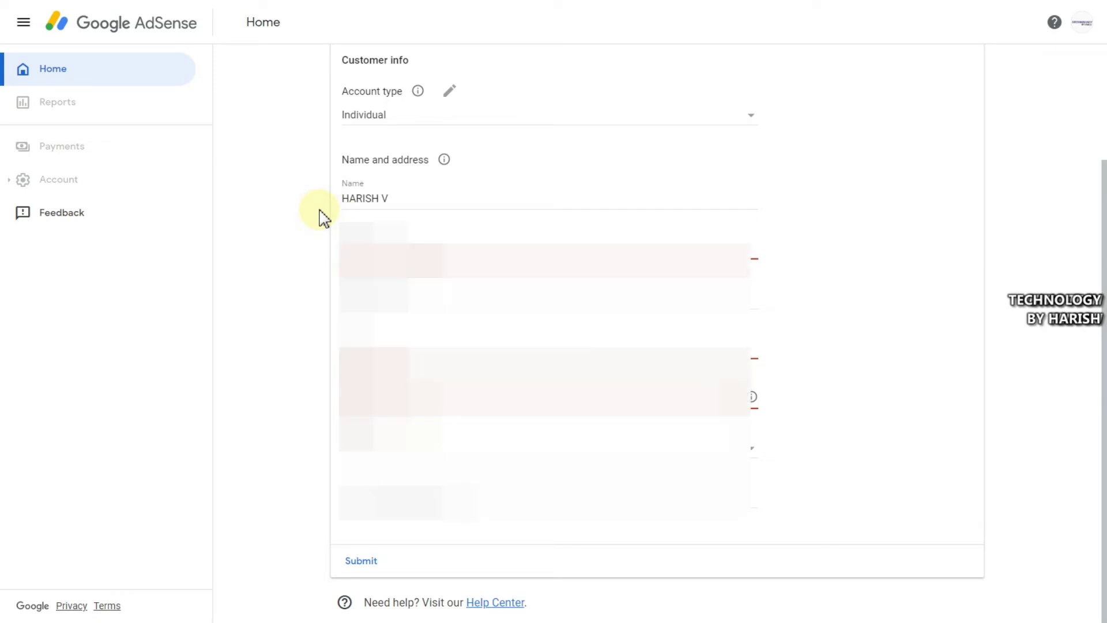
click(295, 286)
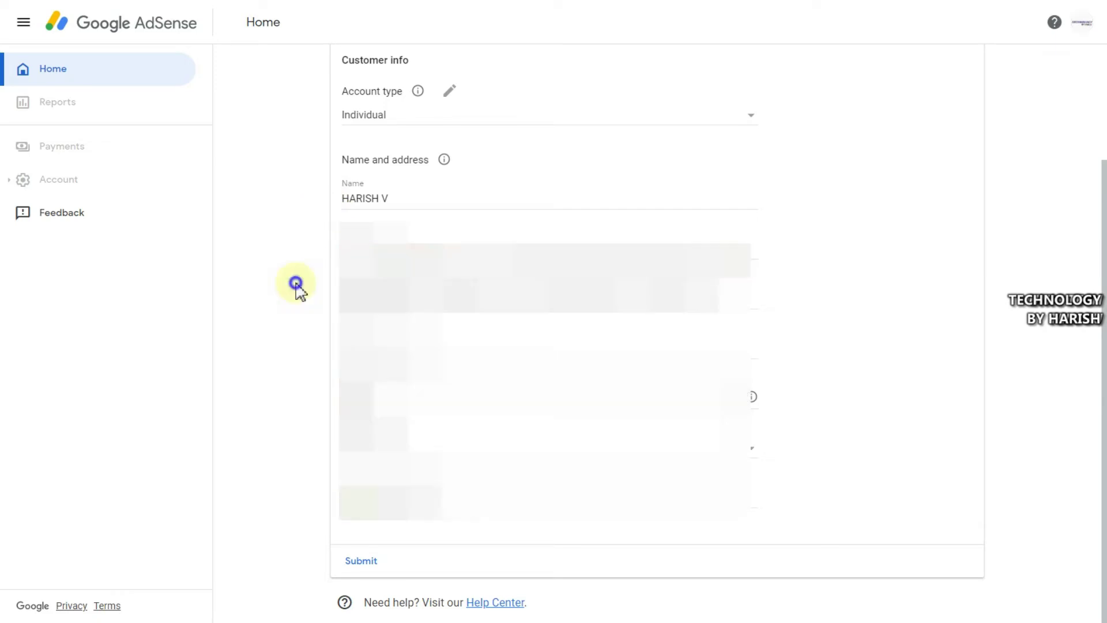
click(400, 196)
drag(400, 196, 341, 203)
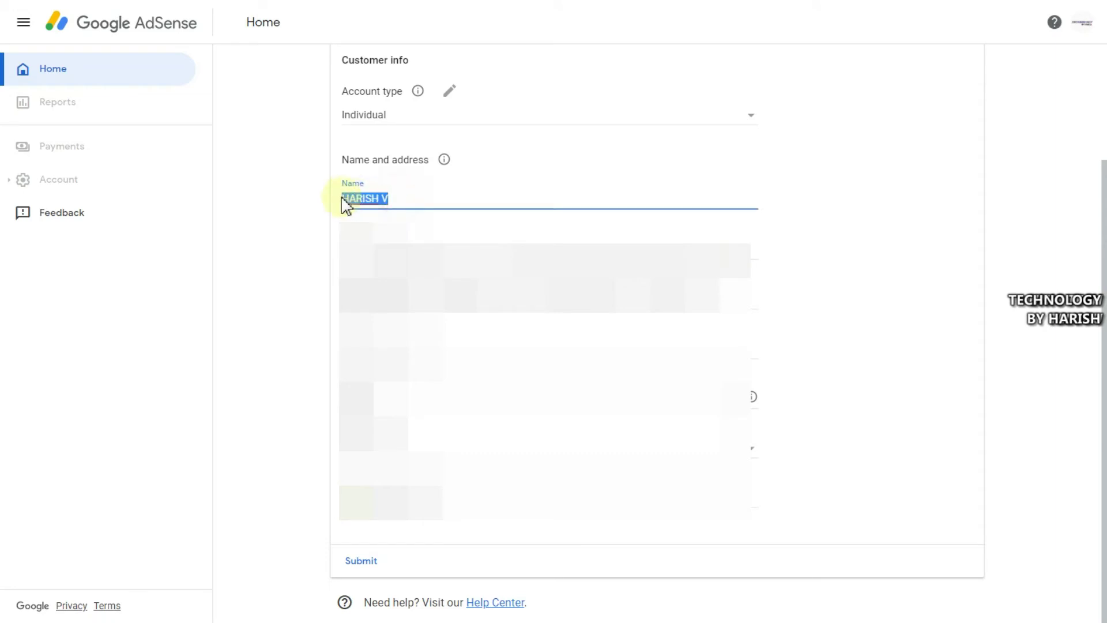
click(342, 201)
click(349, 252)
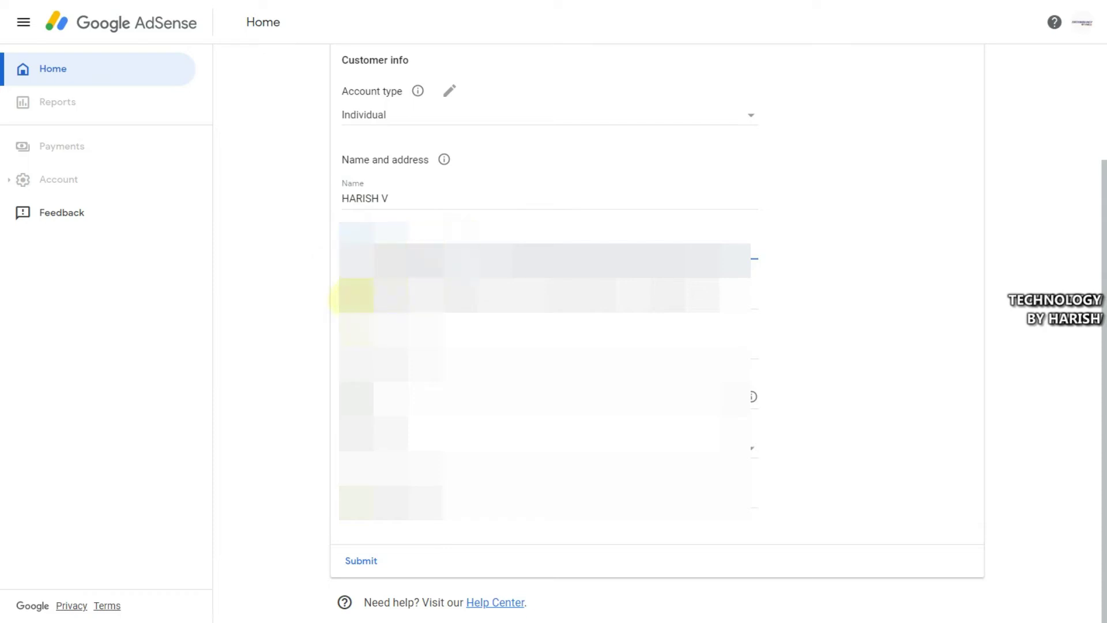
click(355, 295)
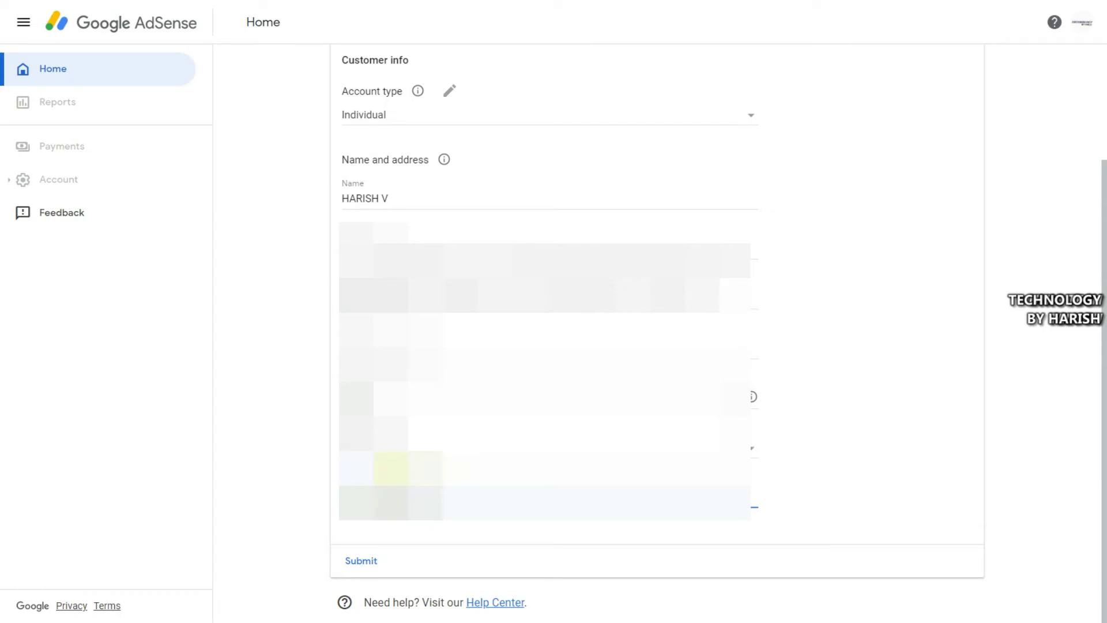
click(375, 529)
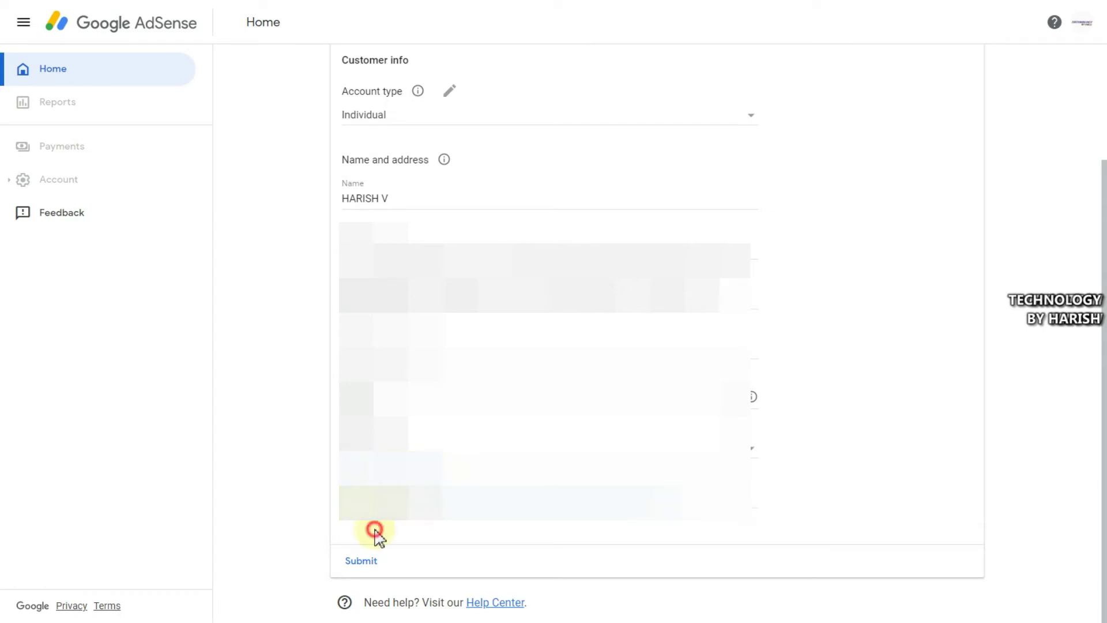
click(358, 562)
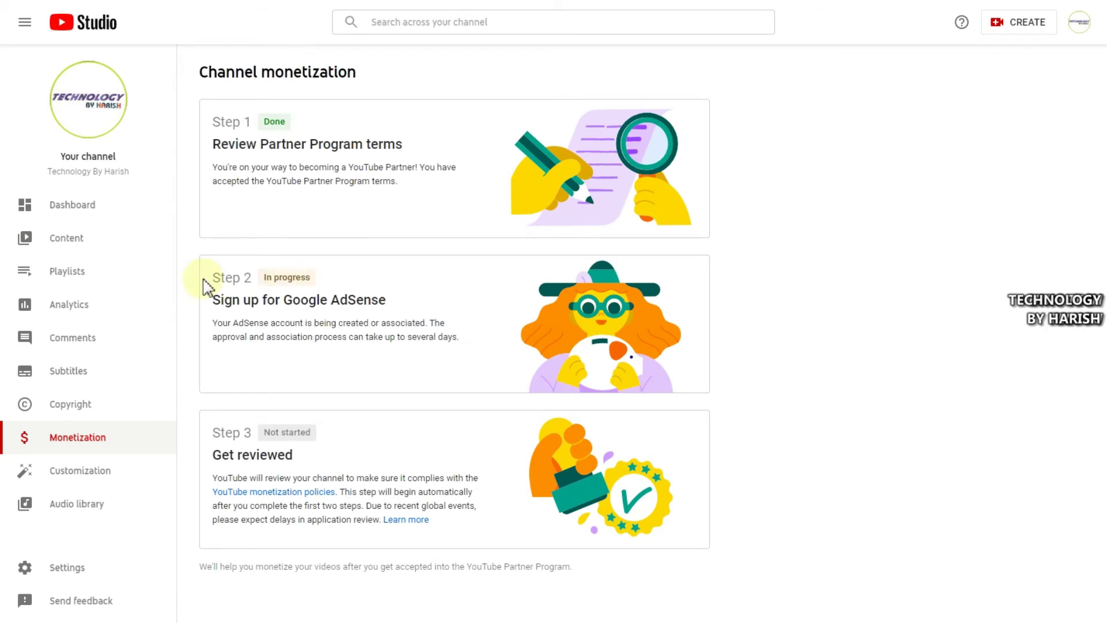
In YouTube Studio, check the status of the AdSense sign-up and channel review steps on the Channel monetization page.
drag(212, 279, 321, 285)
click(260, 276)
click(277, 280)
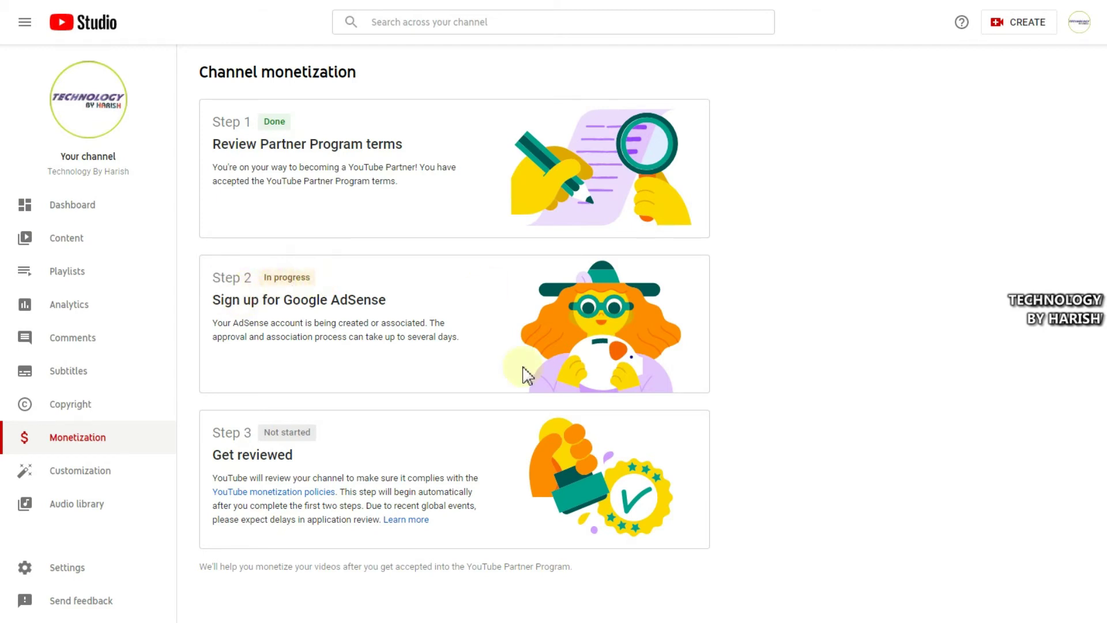
drag(218, 432, 279, 429)
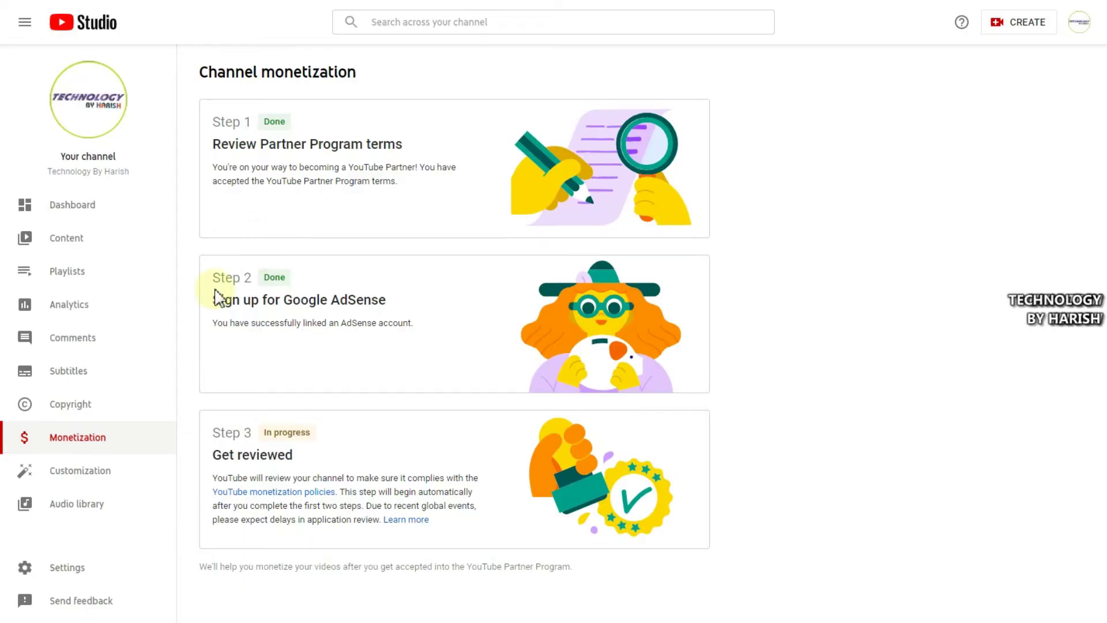
drag(215, 277, 312, 285)
click(247, 295)
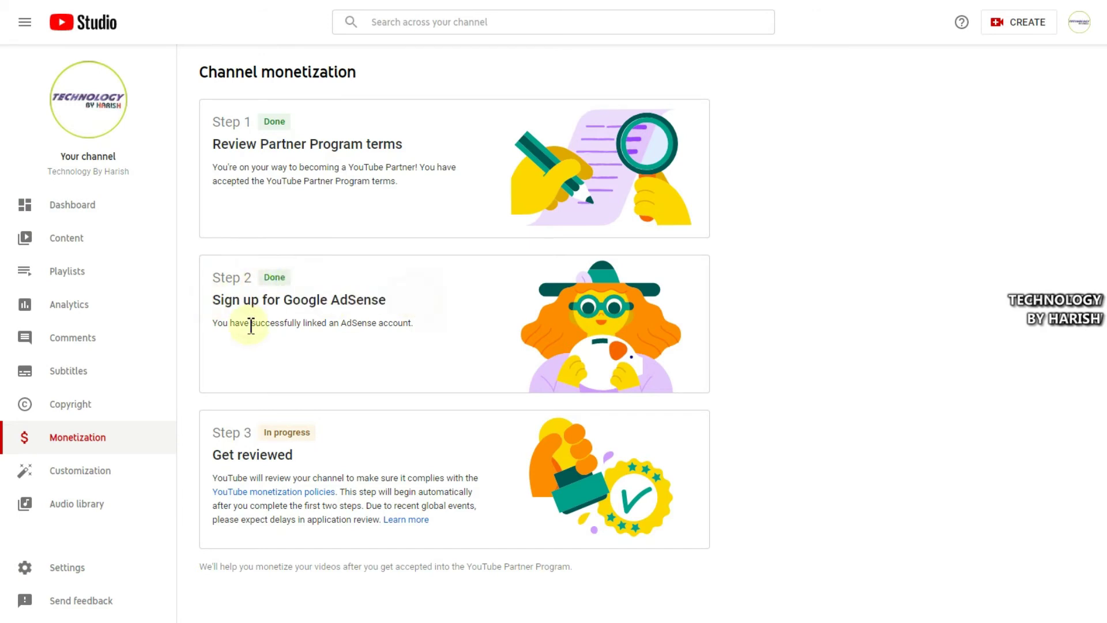
drag(213, 331, 421, 326)
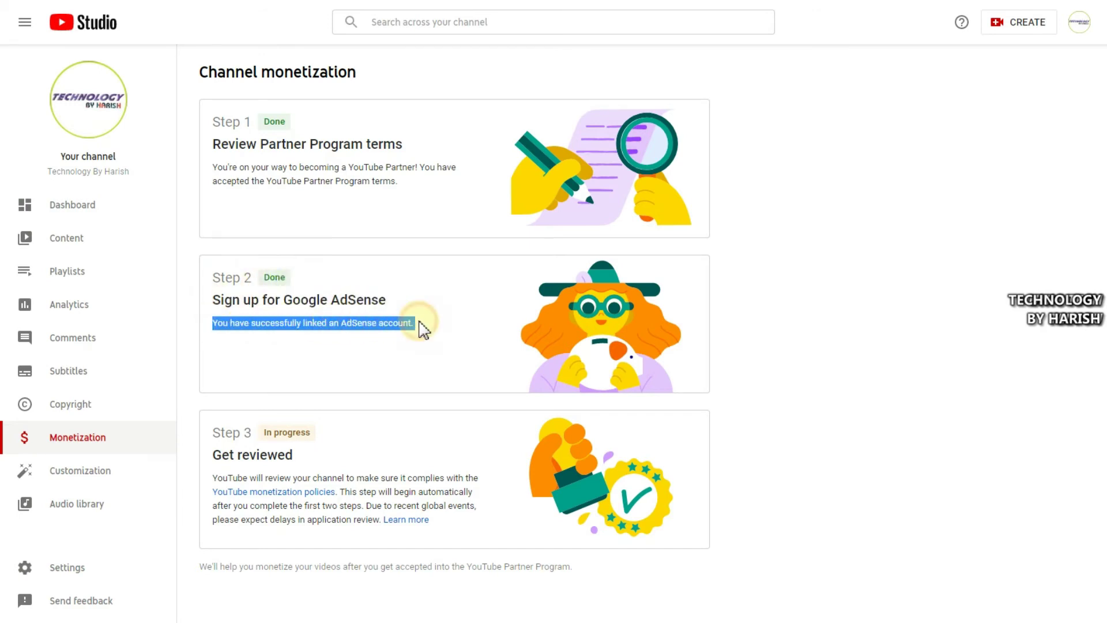
click(369, 343)
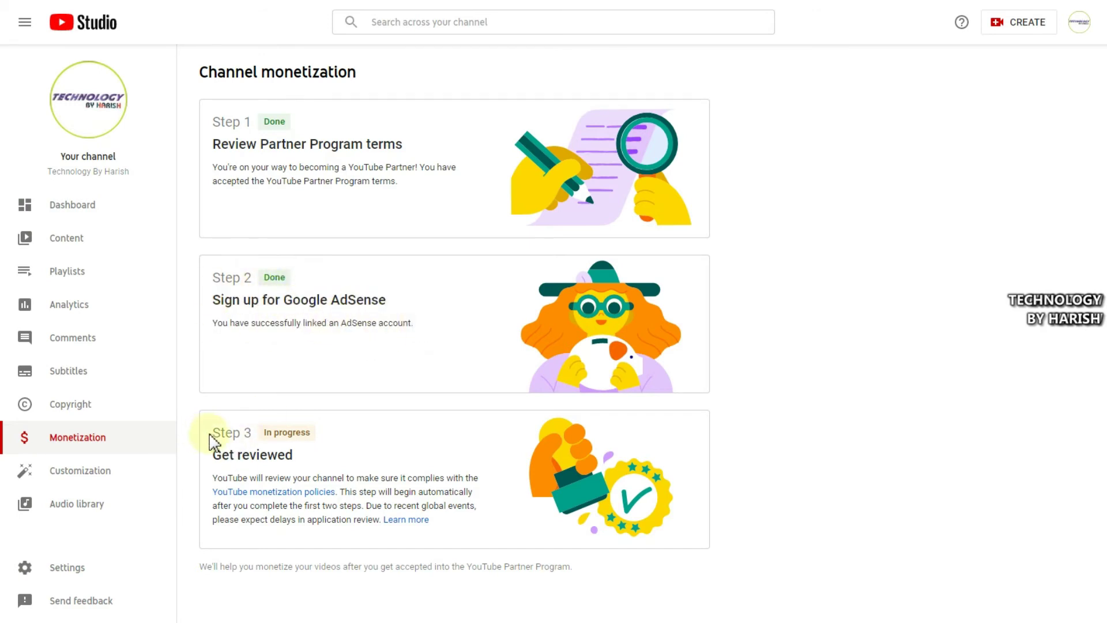
drag(213, 440, 291, 452)
click(296, 375)
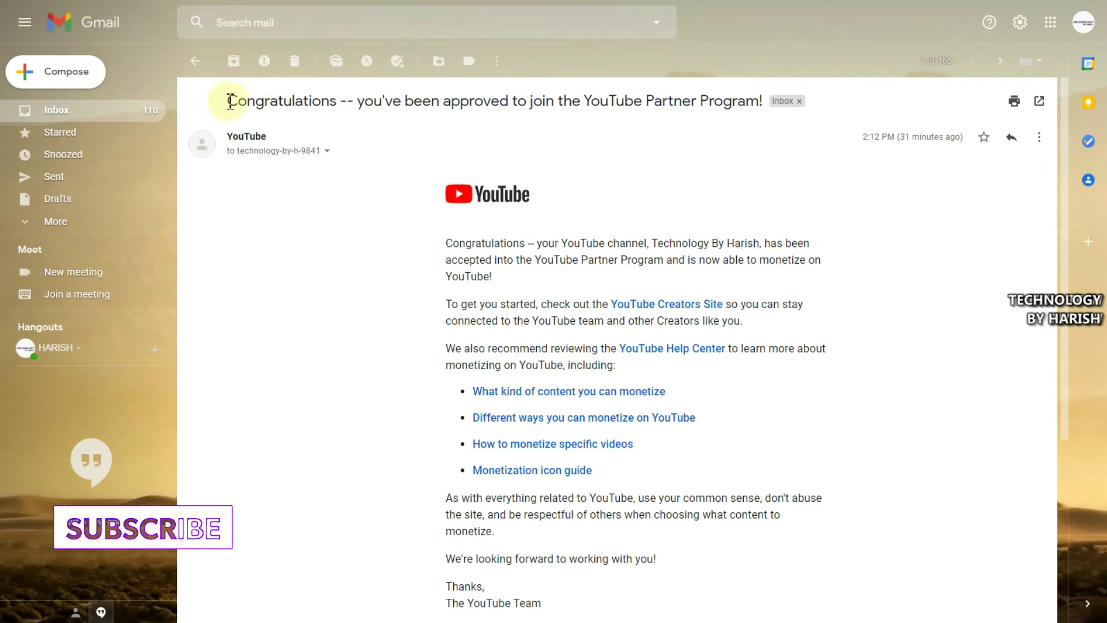
In Gmail, read YouTube's e-mail about the channel's Partner Program application.
drag(241, 102, 746, 104)
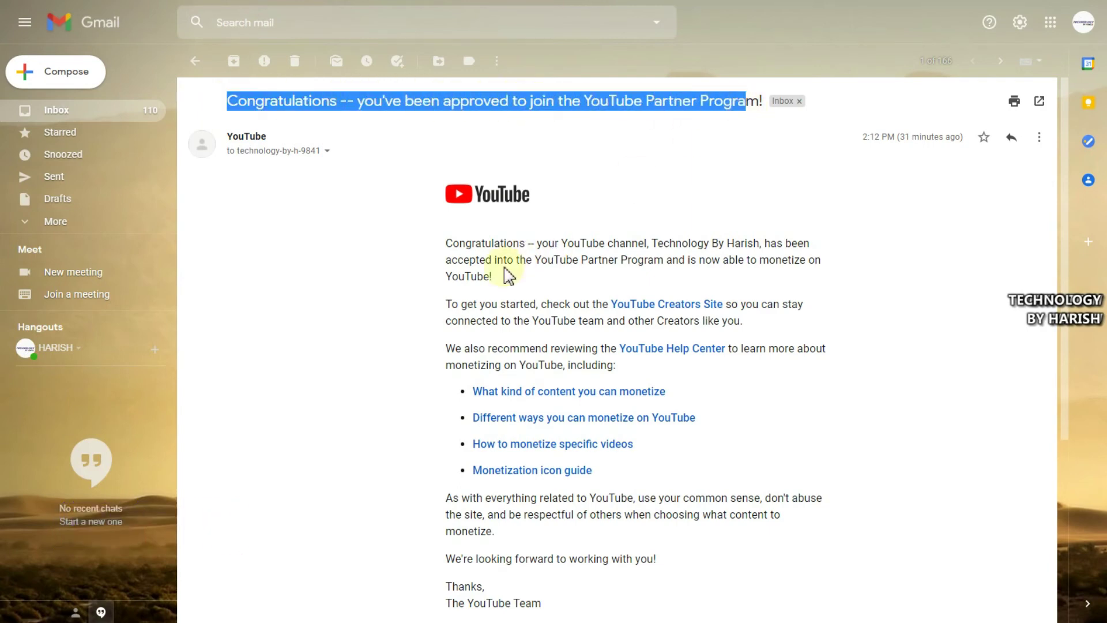
drag(448, 245, 783, 244)
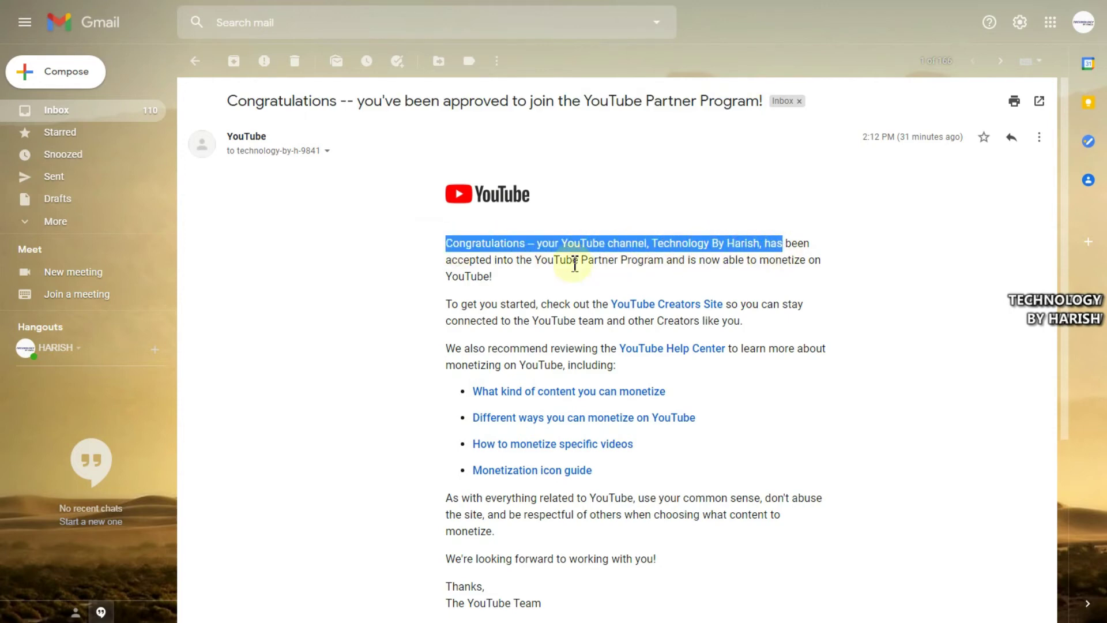
drag(450, 260, 815, 258)
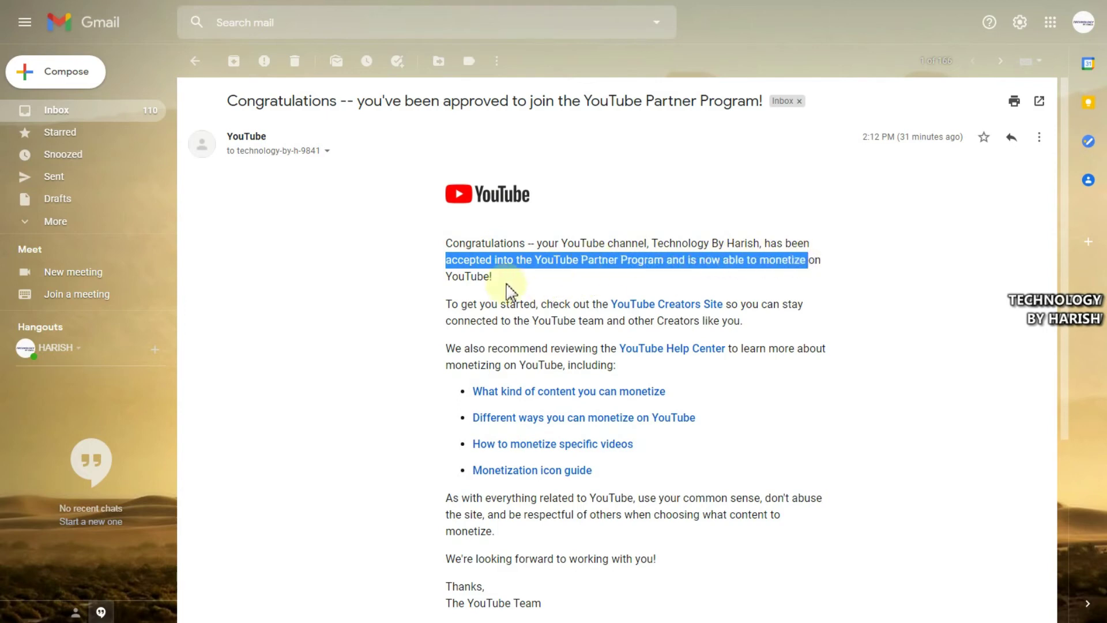
drag(440, 279, 522, 290)
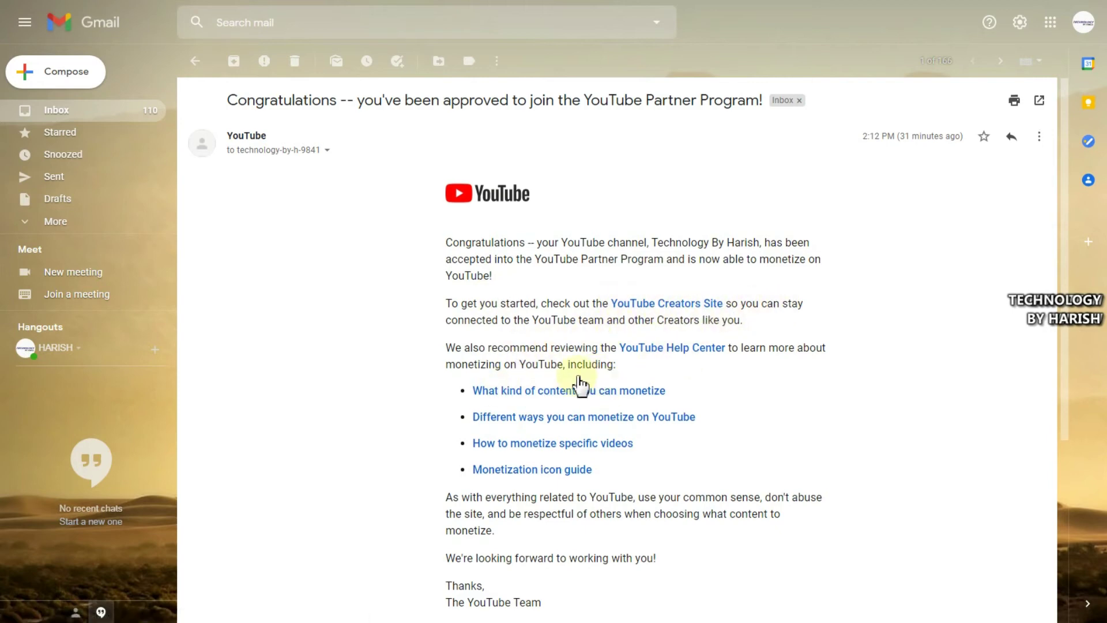
scroll(576, 383, down, 1)
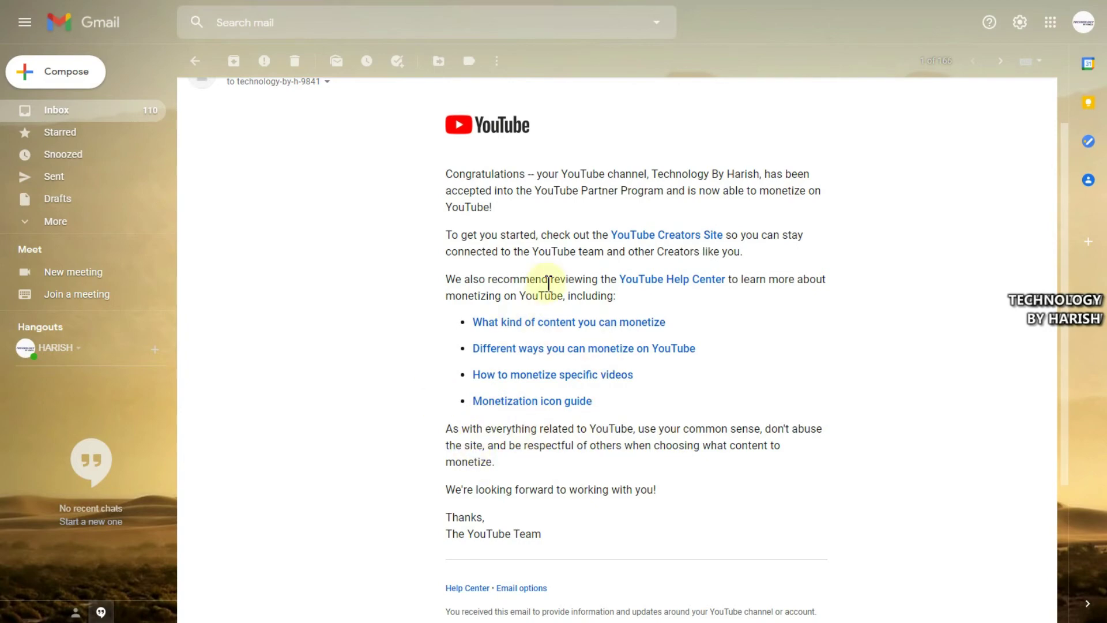
scroll(548, 281, up, 1)
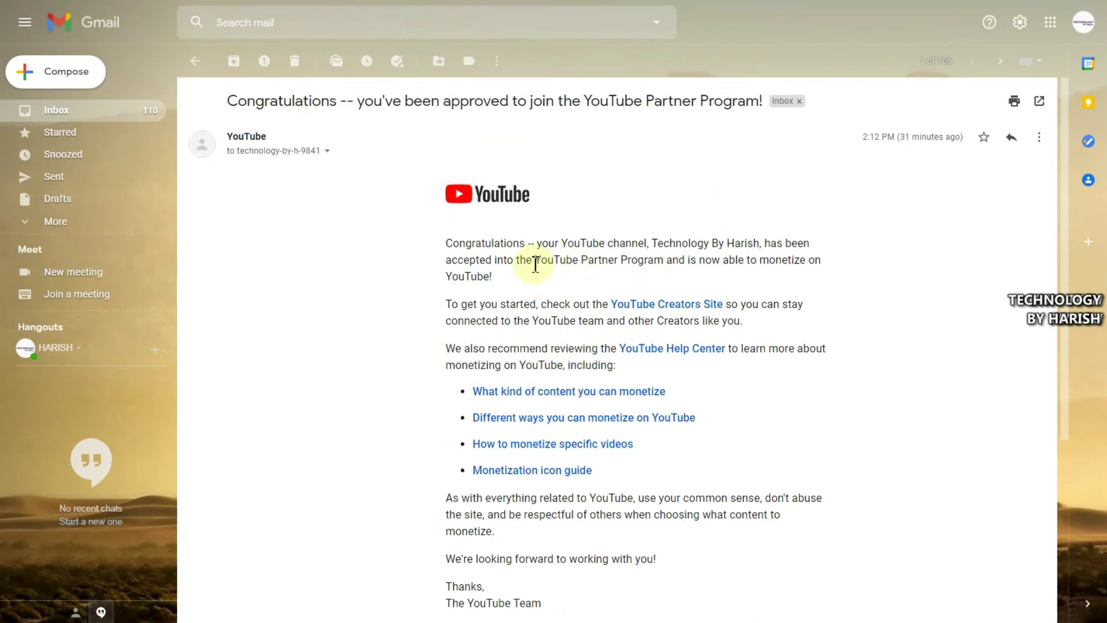
drag(454, 261, 772, 266)
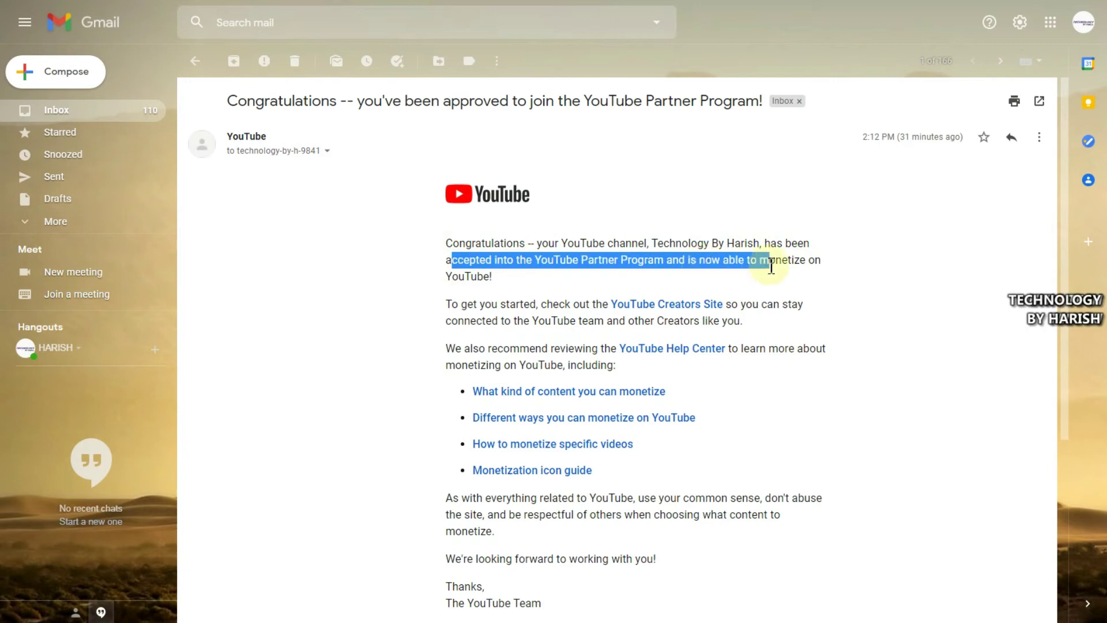
click(717, 260)
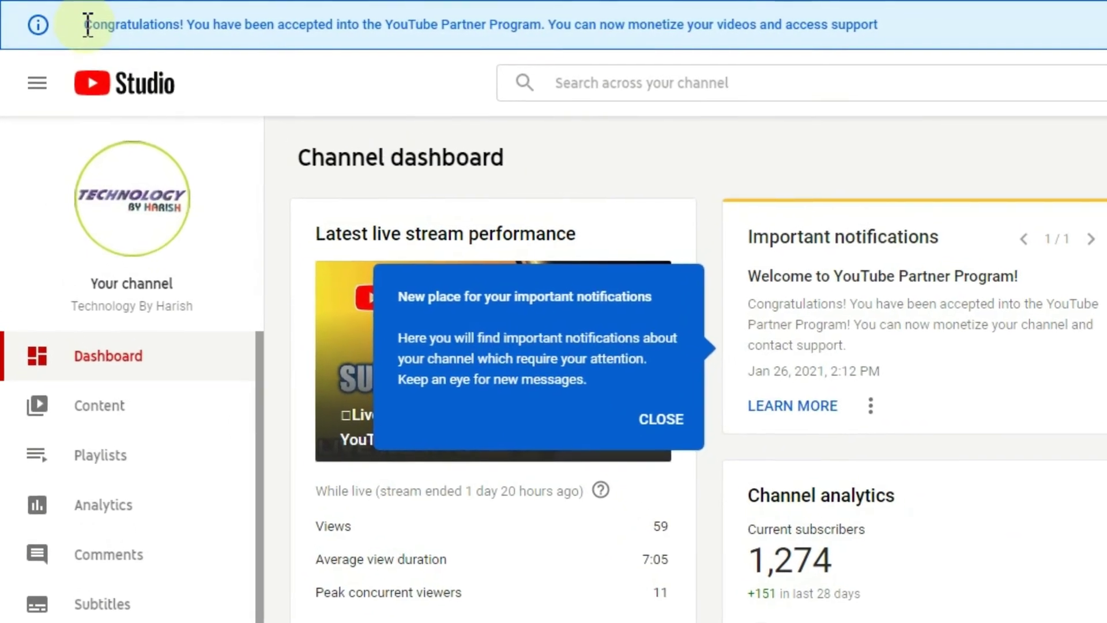
In YouTube Studio, read the Partner Program banner and view the monetization choices for the newest upload, then cancel.
drag(84, 23, 986, 45)
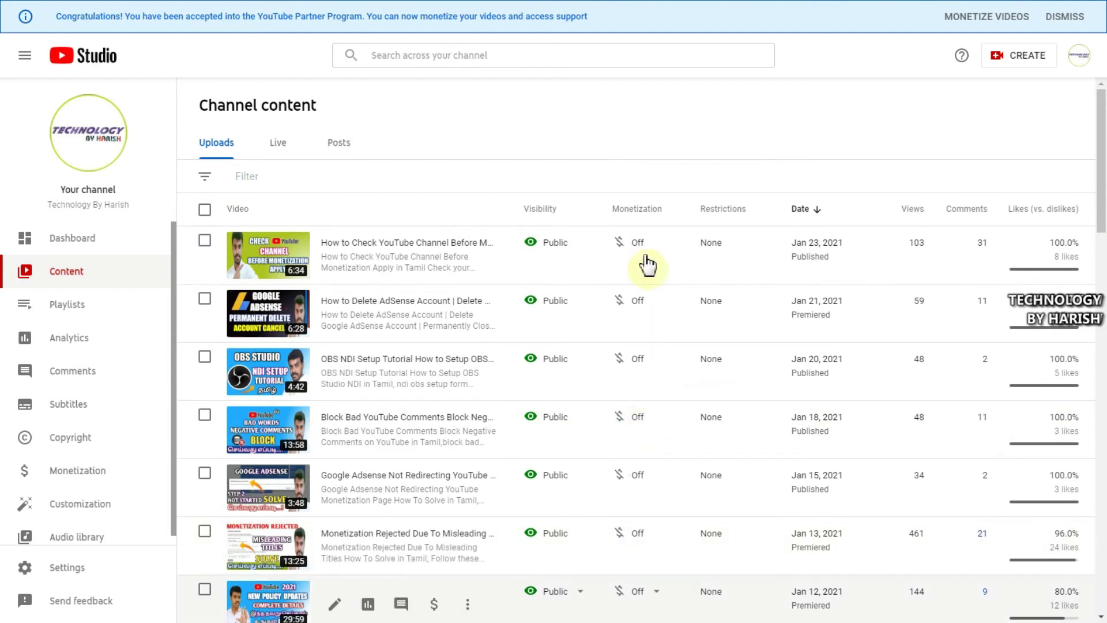
mouse_move(639, 249)
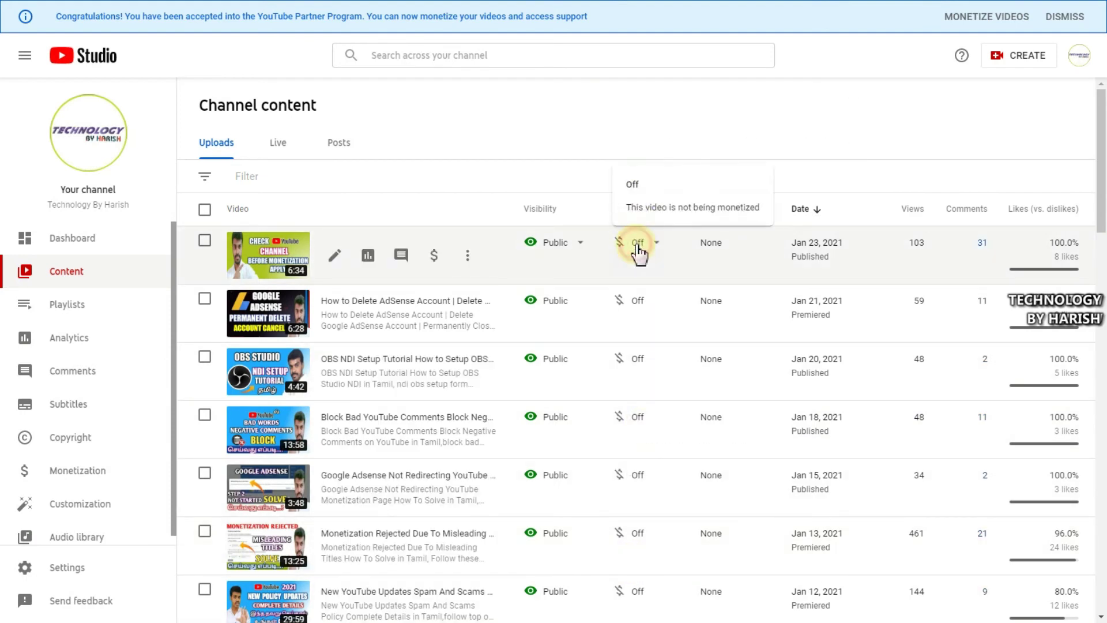
click(638, 245)
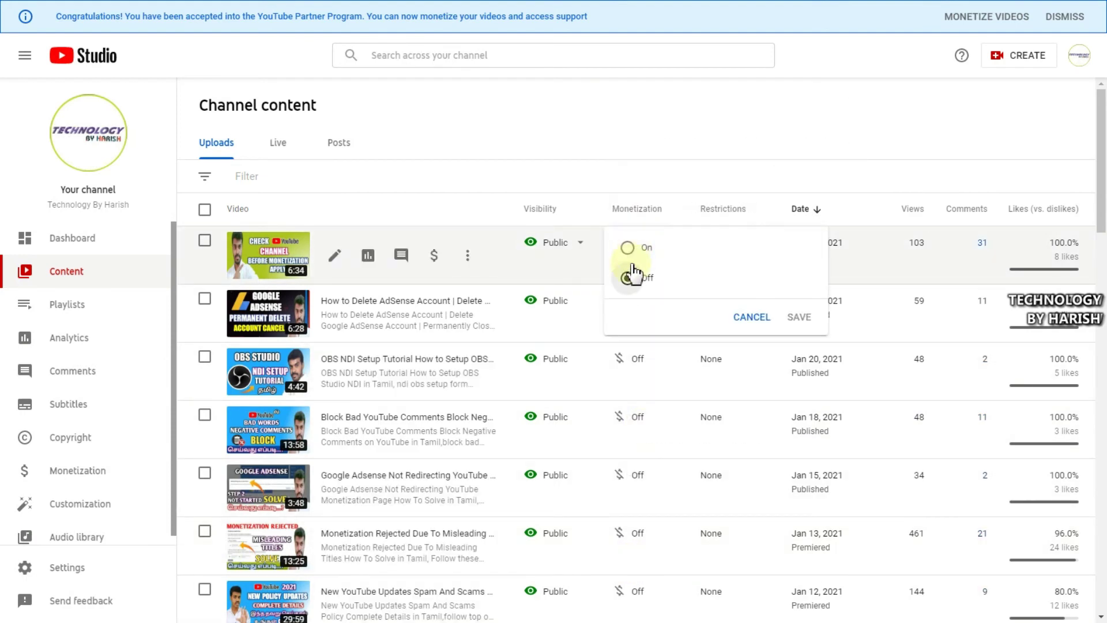
click(749, 316)
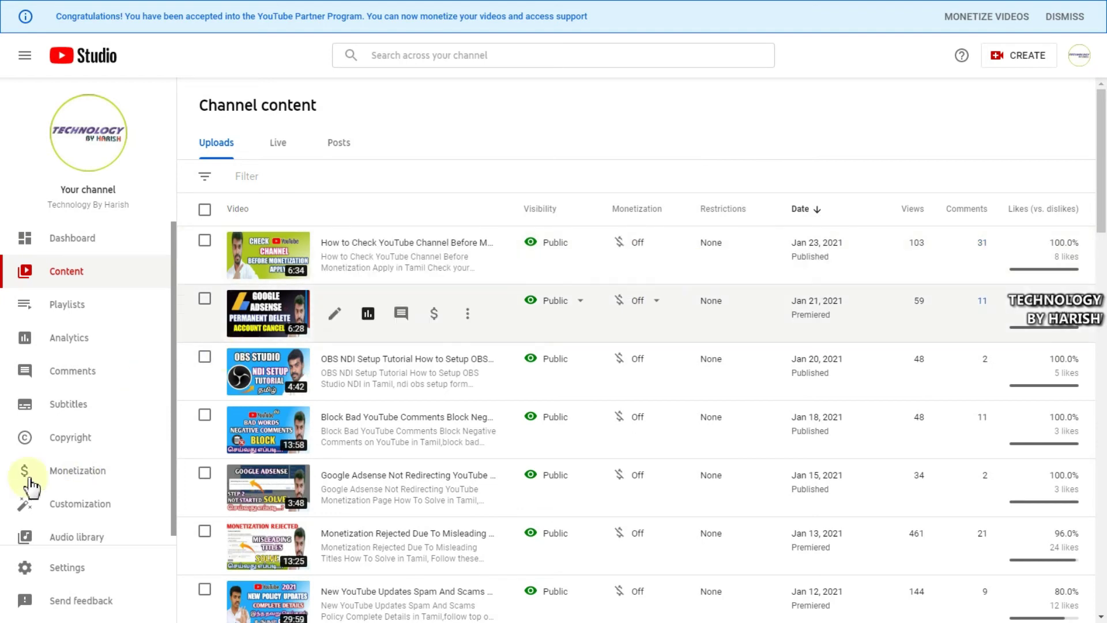
Open the channel monetization overview and go to its Supers section.
mouse_move(370, 364)
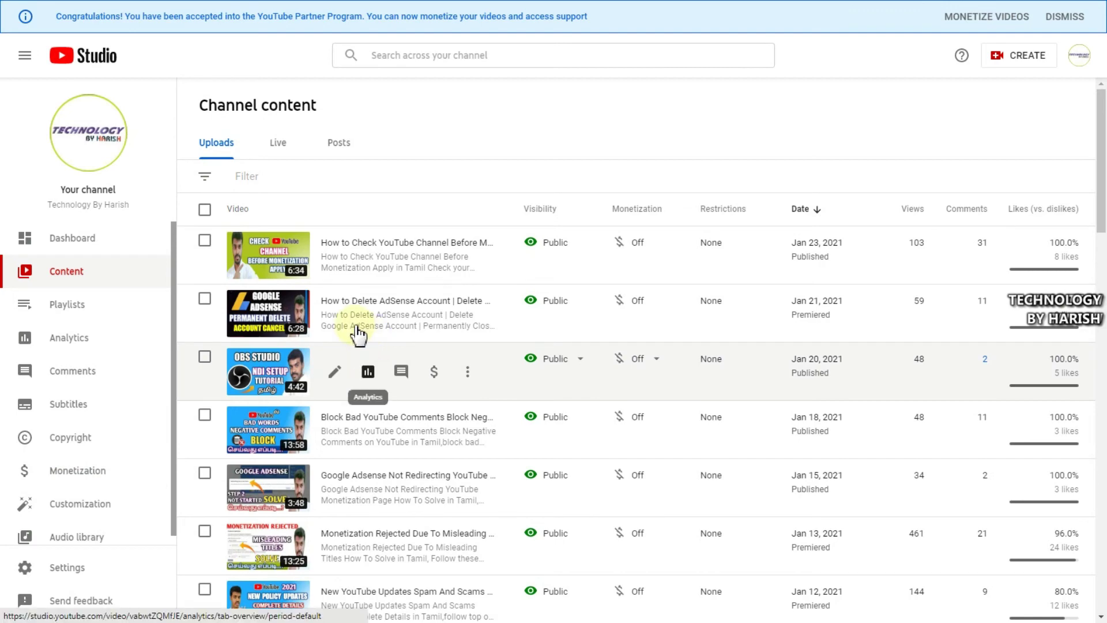
click(77, 470)
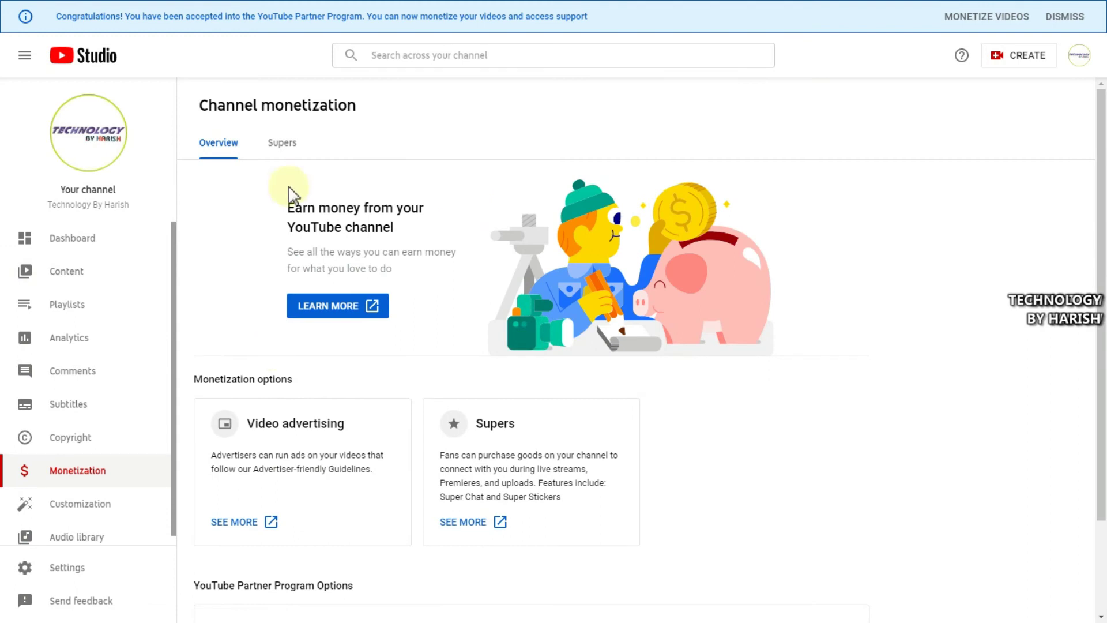
click(281, 149)
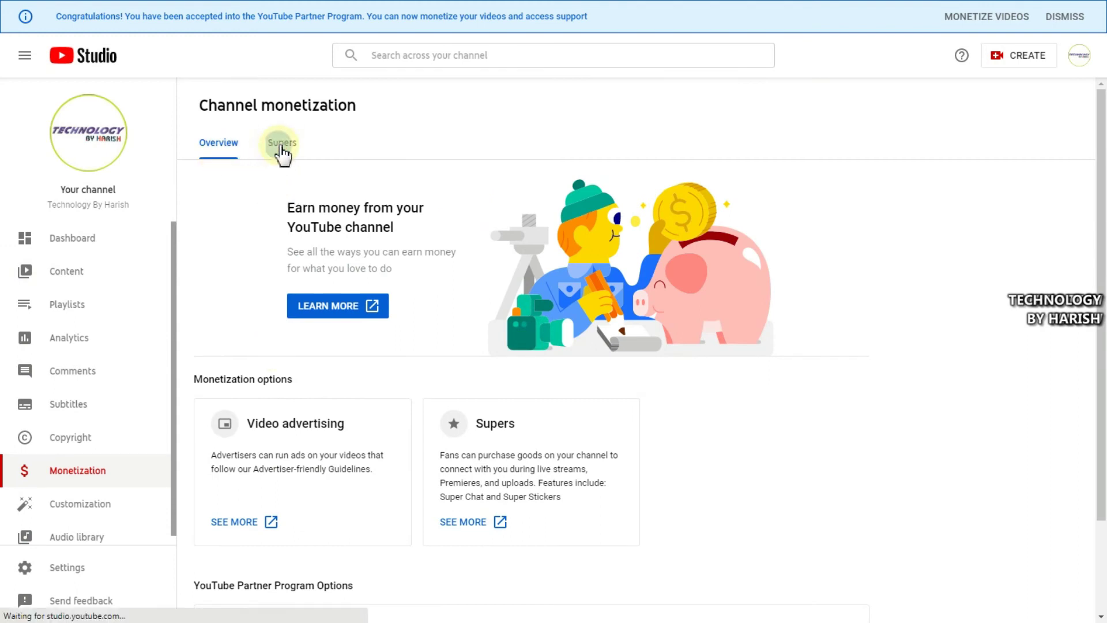